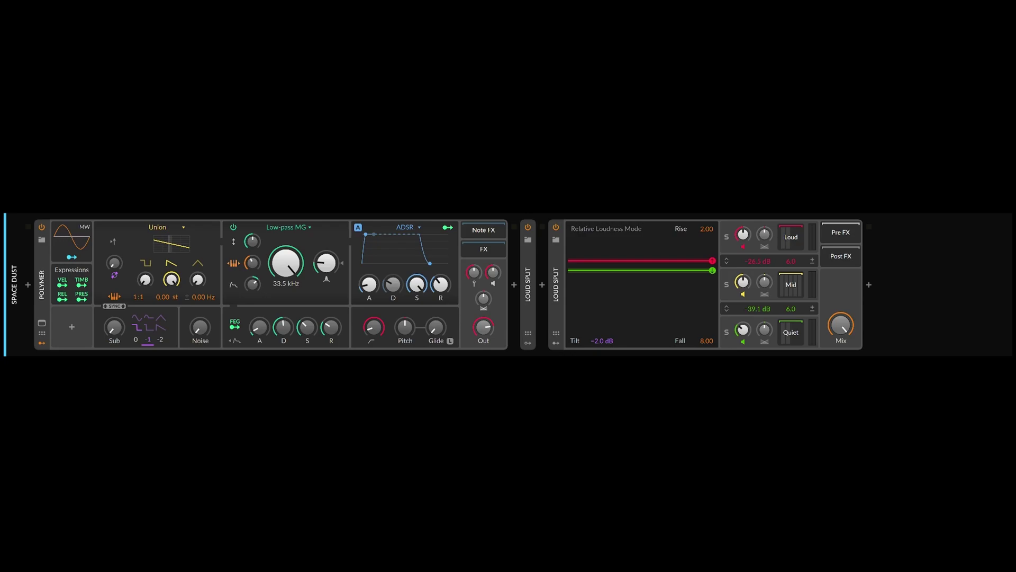
# Start the Space Dust patch playing and leave the first Loud Split expanded, the second collapsed
pyautogui.press('space')
pyautogui.doubleClick(557, 285)
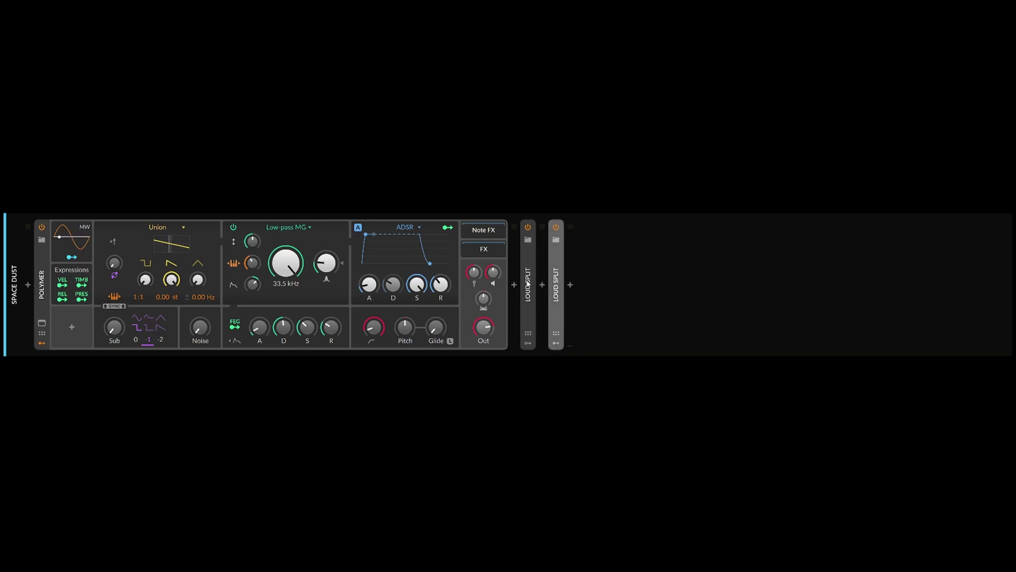
pyautogui.doubleClick(528, 284)
pyautogui.doubleClick(527, 275)
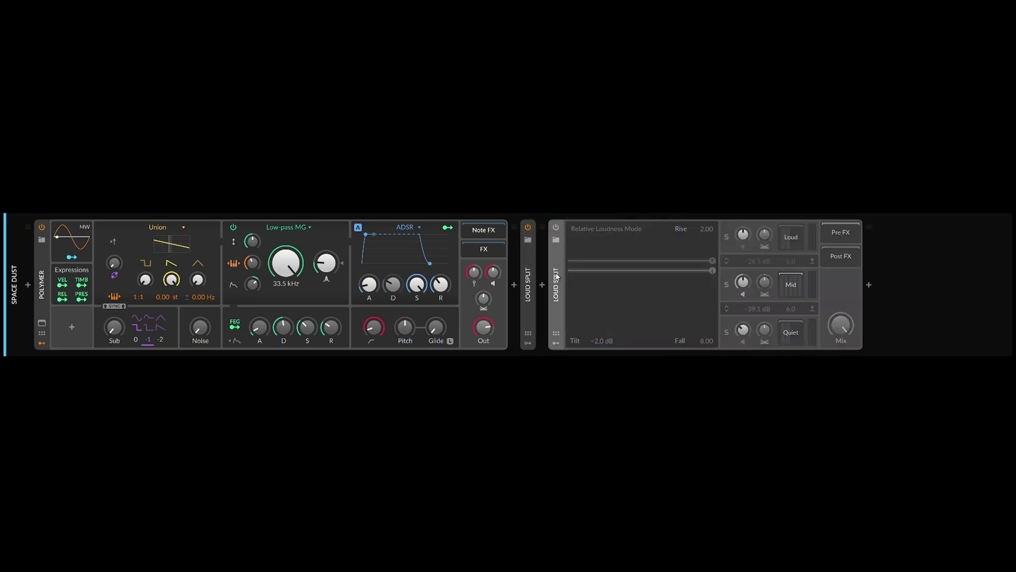
pyautogui.doubleClick(528, 279)
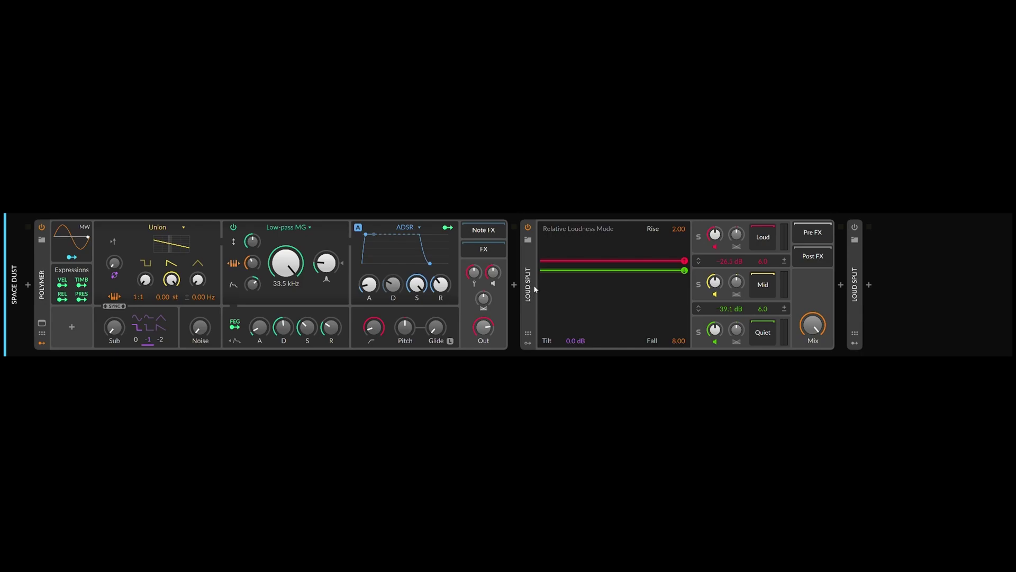
pyautogui.press('space')
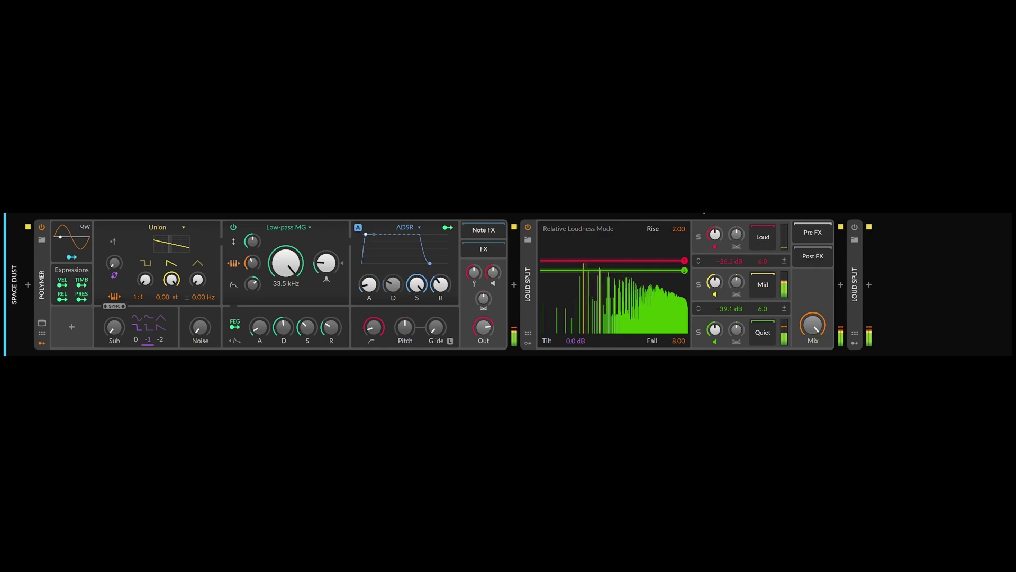
# Solo the Loud, Mid and Quiet bands in turn, ending with only Mid soloed and playing
pyautogui.click(699, 240)
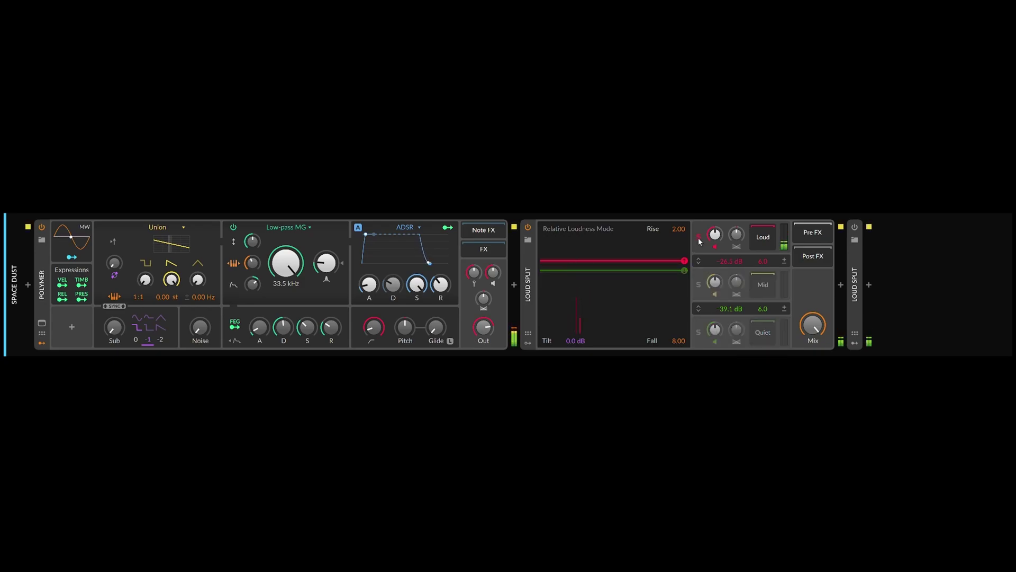
pyautogui.click(699, 286)
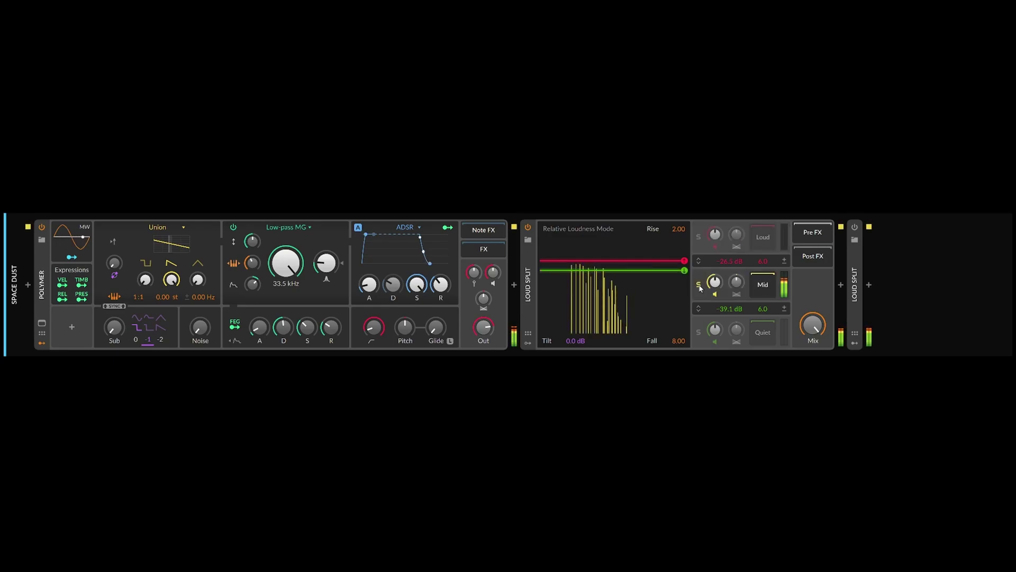
pyautogui.click(699, 333)
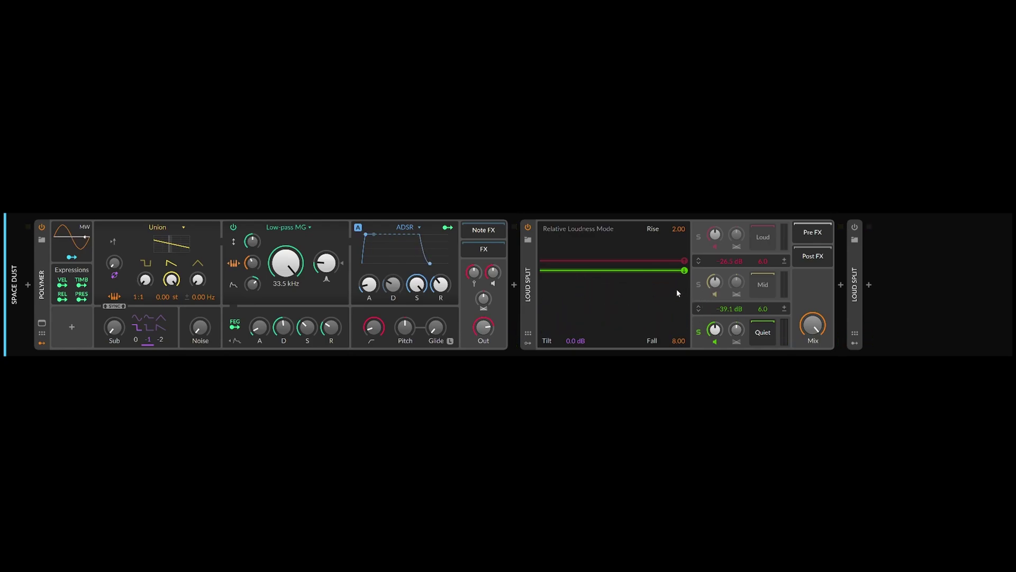
pyautogui.click(699, 332)
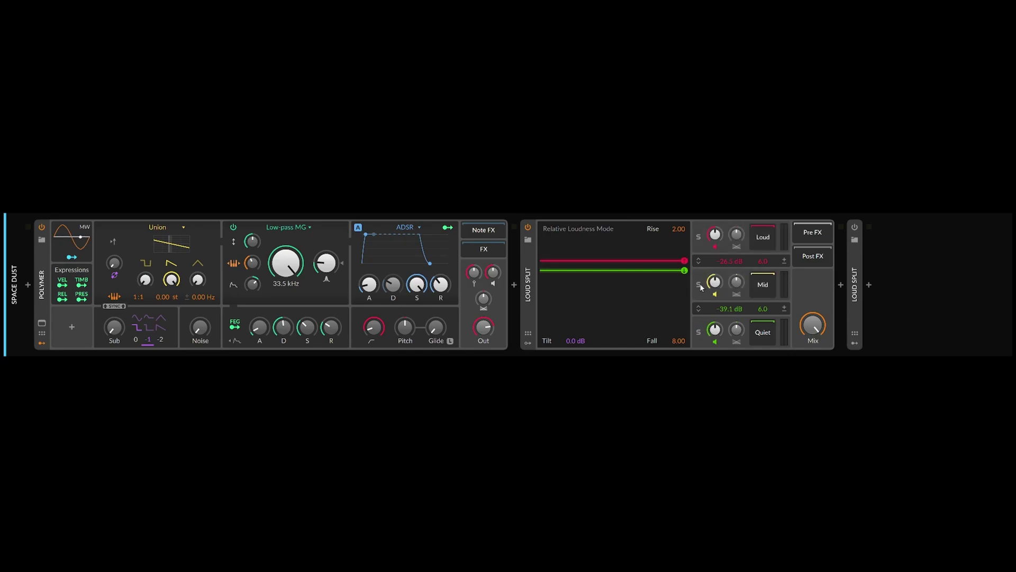
pyautogui.click(698, 284)
pyautogui.press('space')
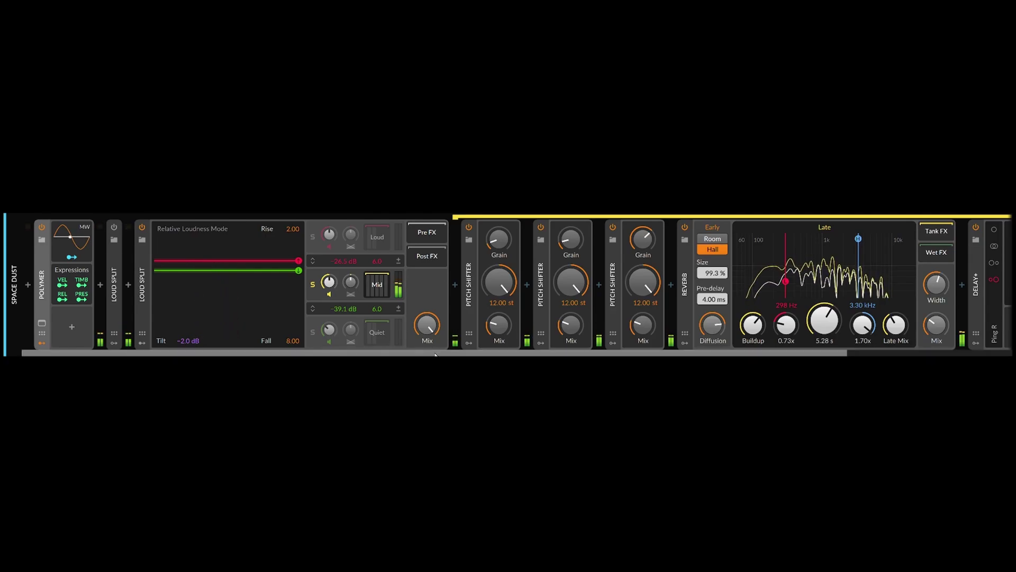
pyautogui.moveTo(435, 353); pyautogui.dragTo(613, 352)
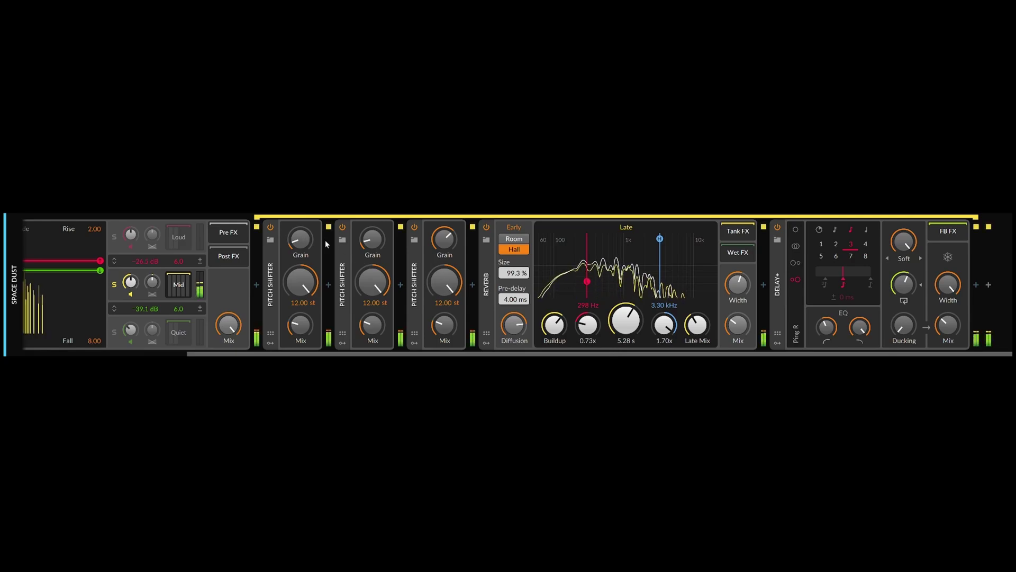
pyautogui.click(486, 227)
pyautogui.click(777, 228)
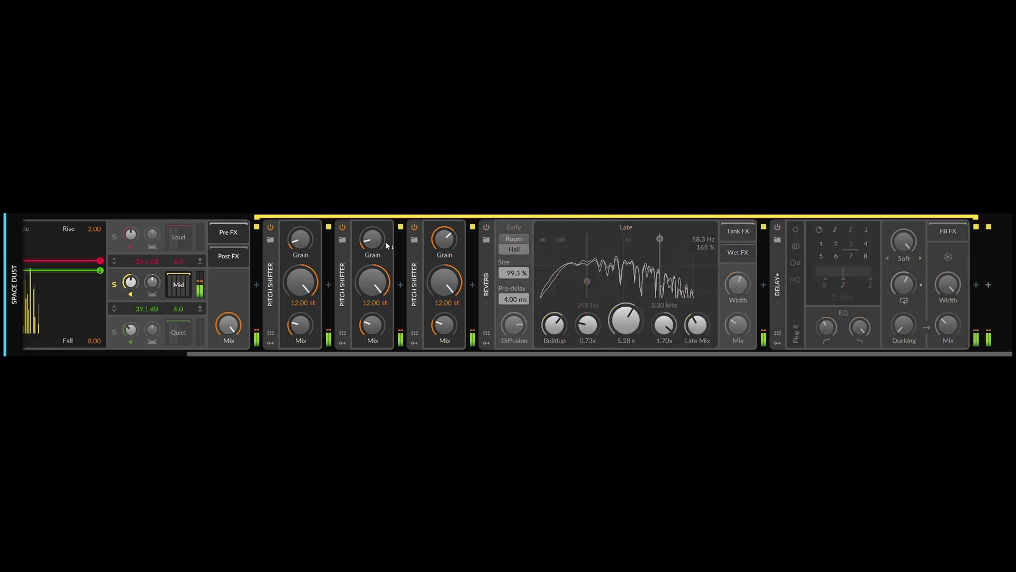
pyautogui.click(414, 228)
pyautogui.click(342, 228)
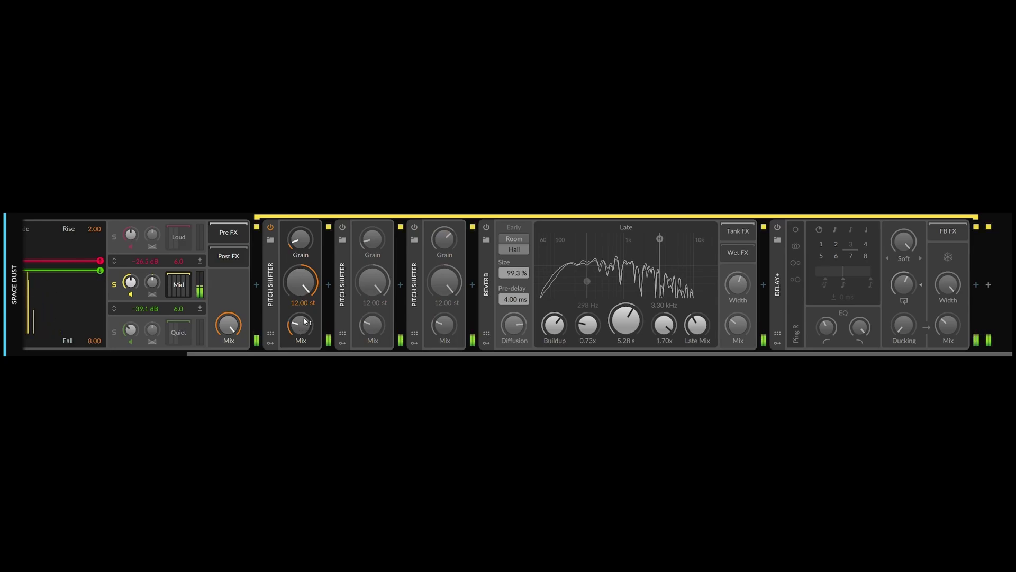
pyautogui.click(343, 228)
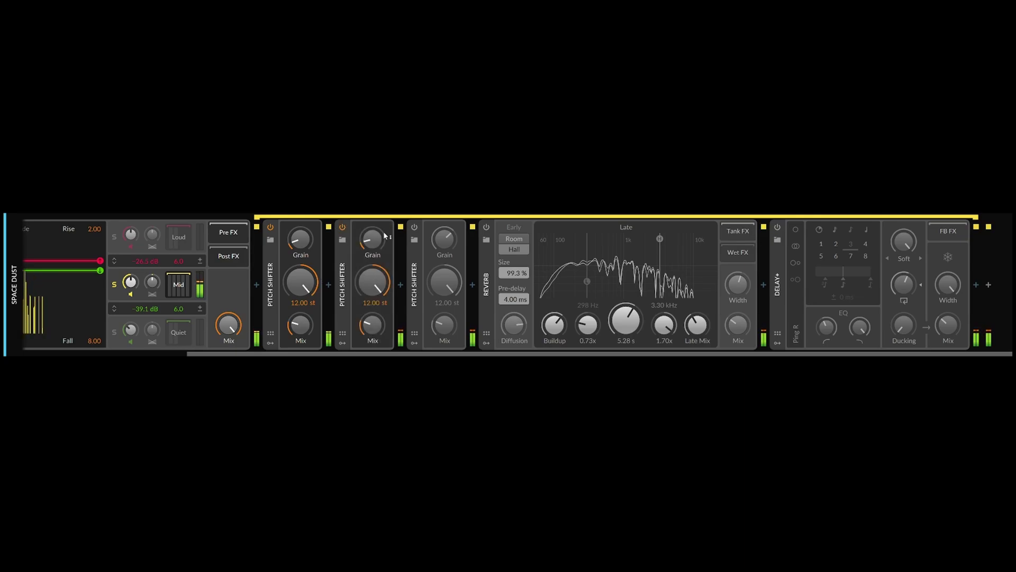
pyautogui.click(414, 227)
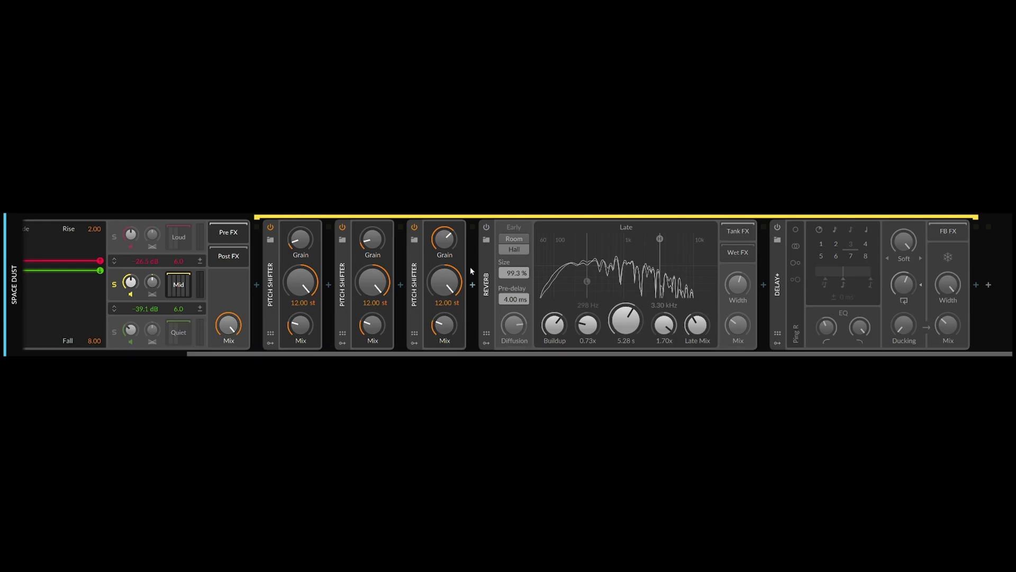
pyautogui.click(487, 228)
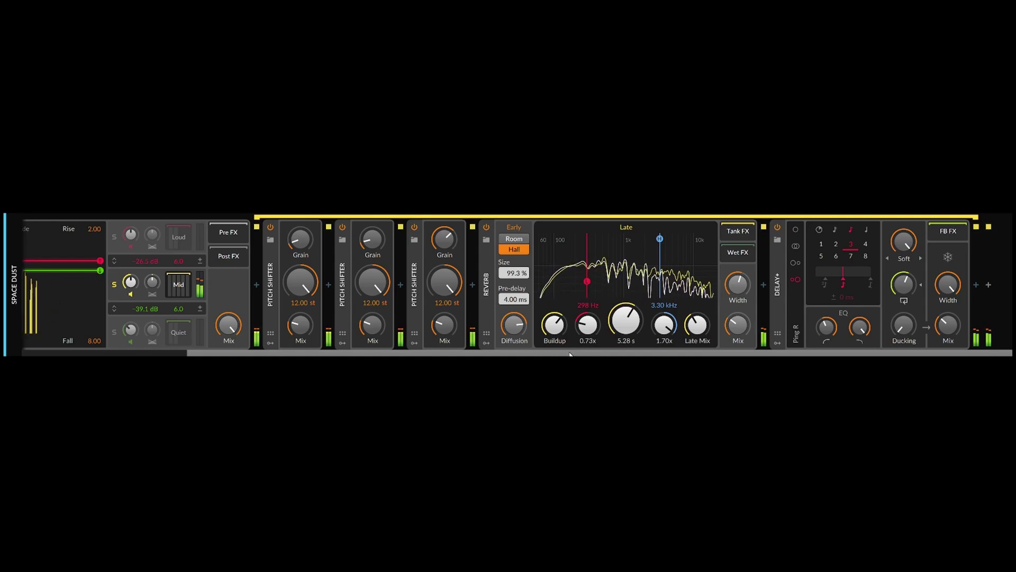
pyautogui.moveTo(570, 353); pyautogui.dragTo(405, 353)
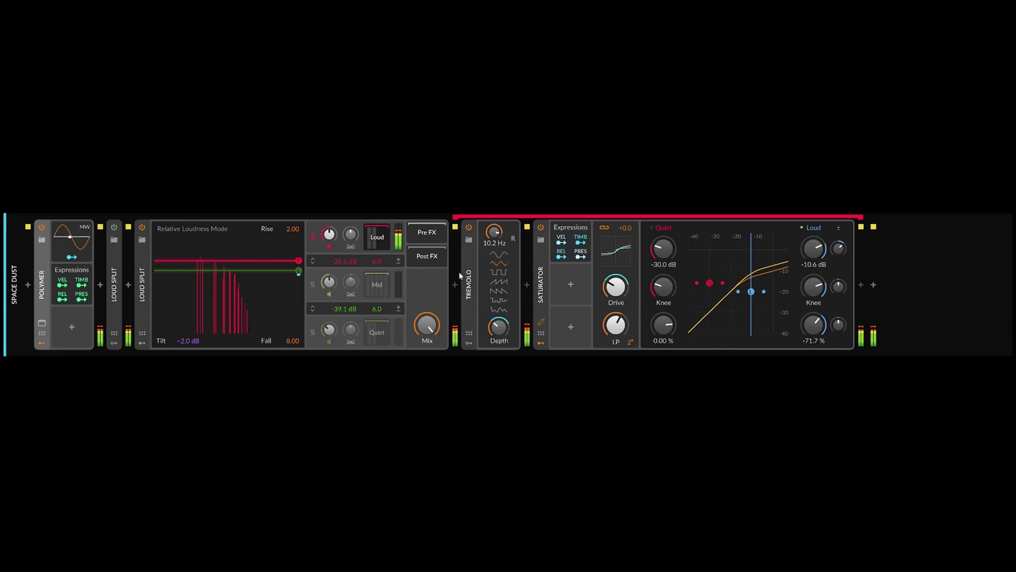
# Move the solo from the Loud band to the Quiet band
pyautogui.click(313, 331)
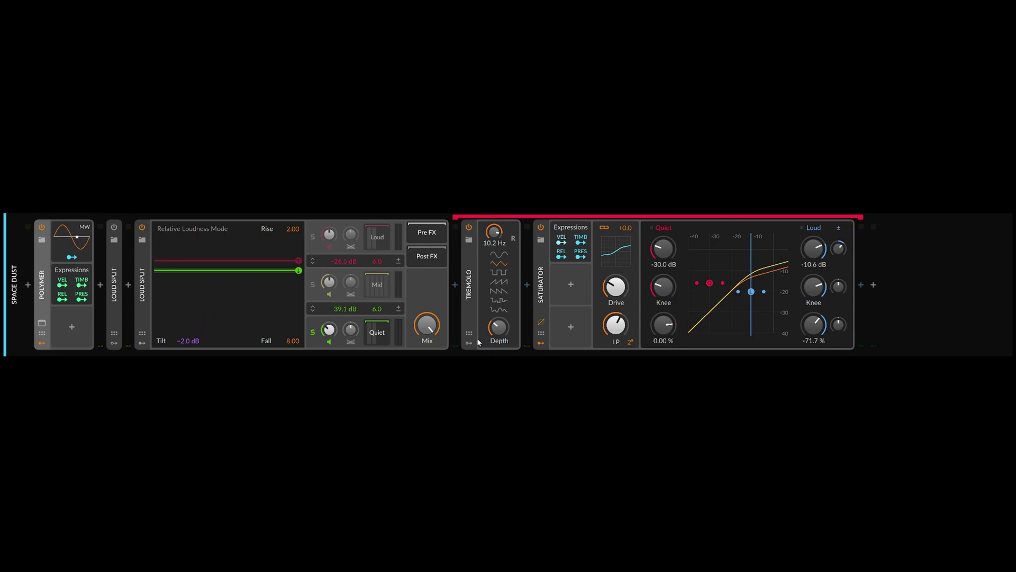
# Compare the Quiet band's Chorus+ and Phaser+ on and off, then move to the Vomitorium track
pyautogui.click(378, 333)
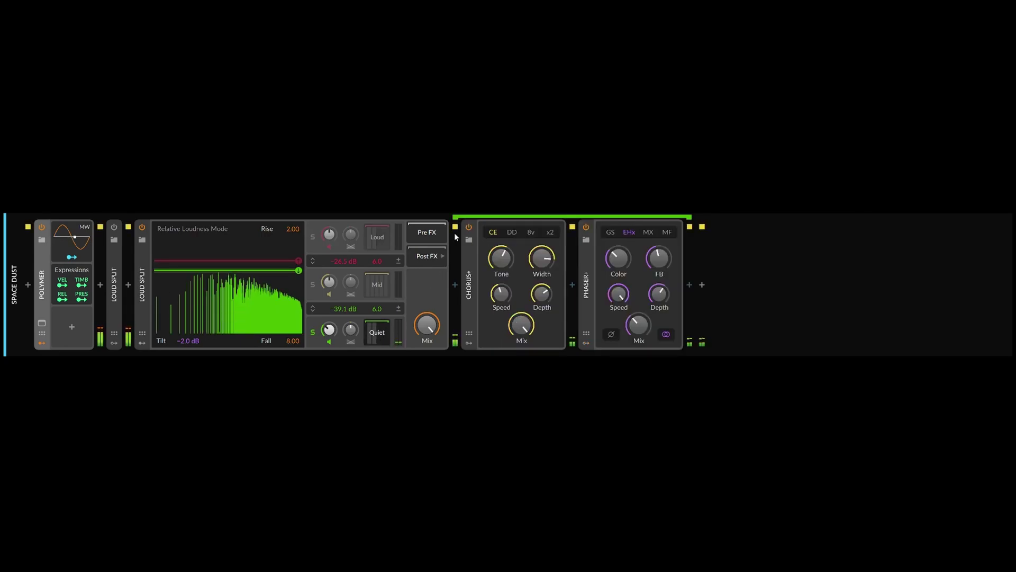
pyautogui.click(469, 227)
pyautogui.click(586, 227)
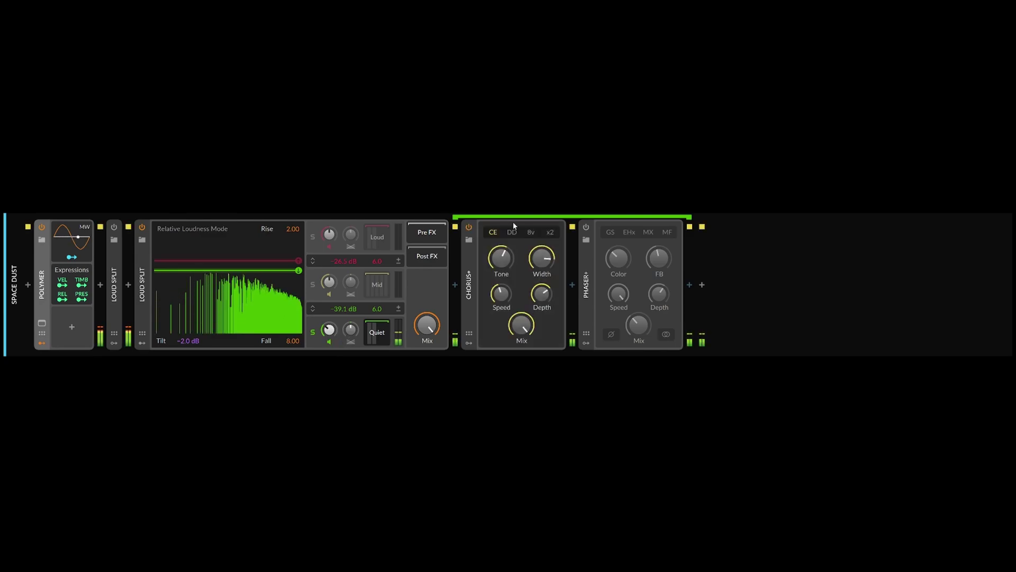
pyautogui.click(586, 227)
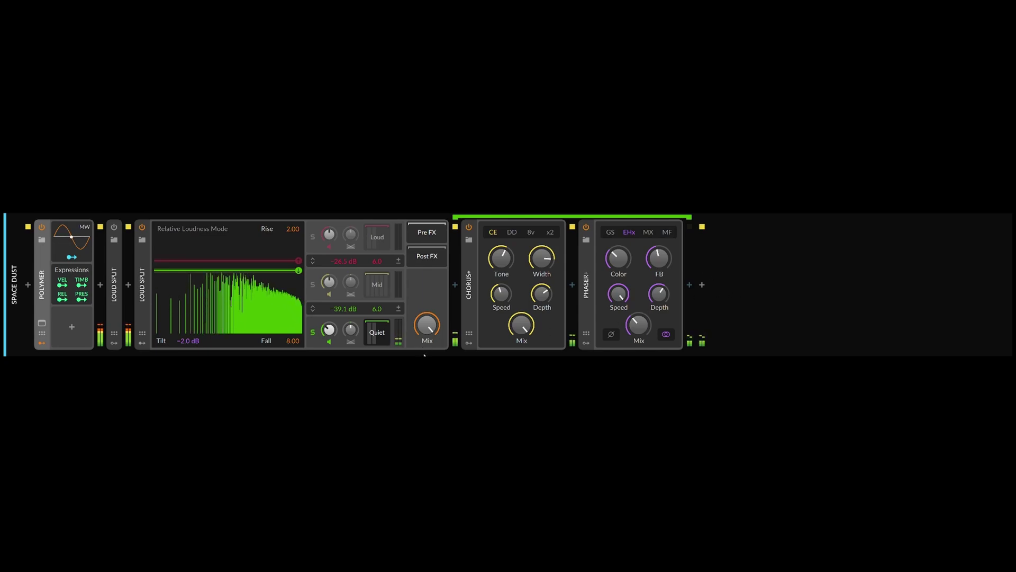
pyautogui.press('space')
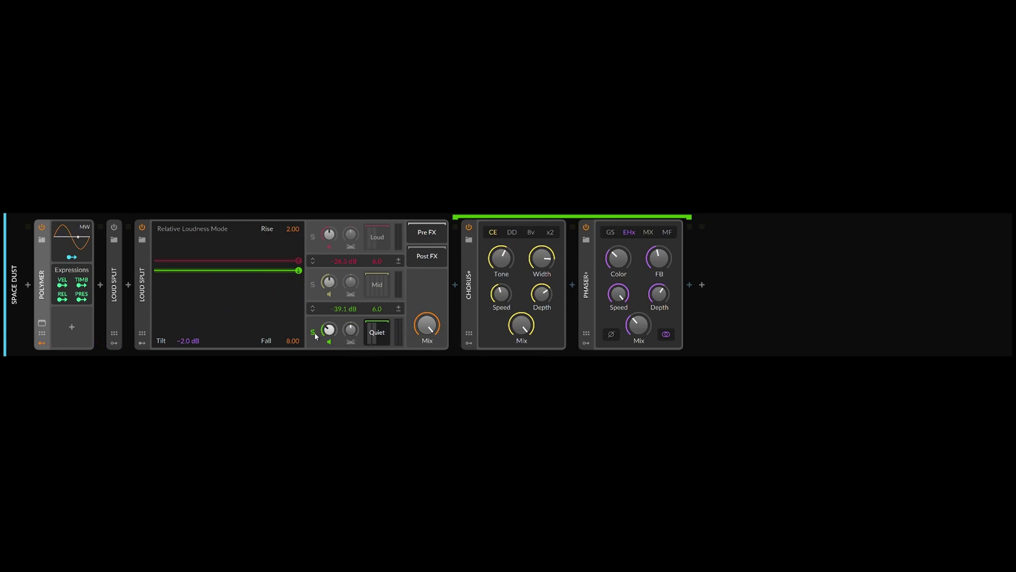
pyautogui.press('space')
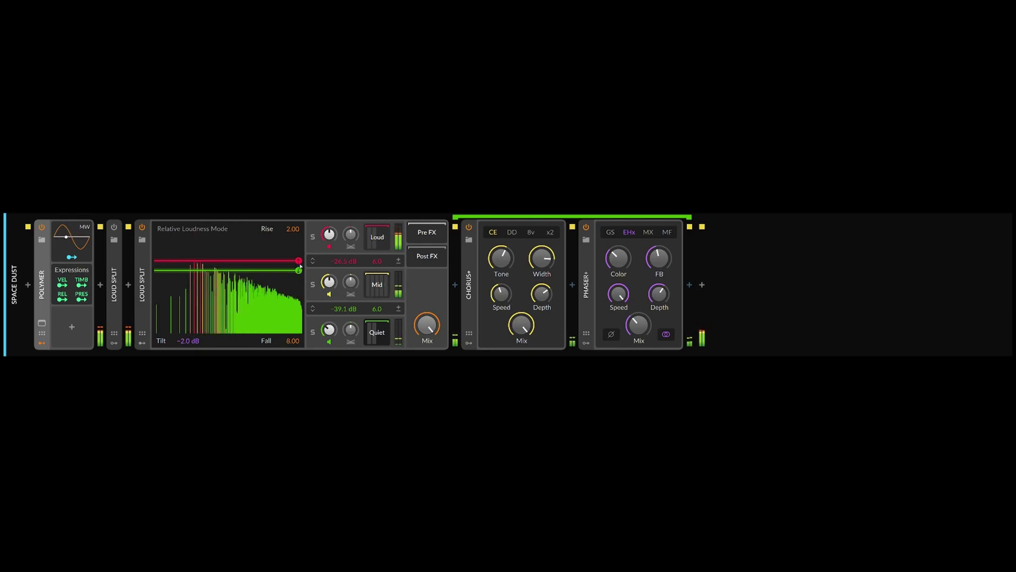
pyautogui.click(142, 344)
pyautogui.moveTo(183, 257)
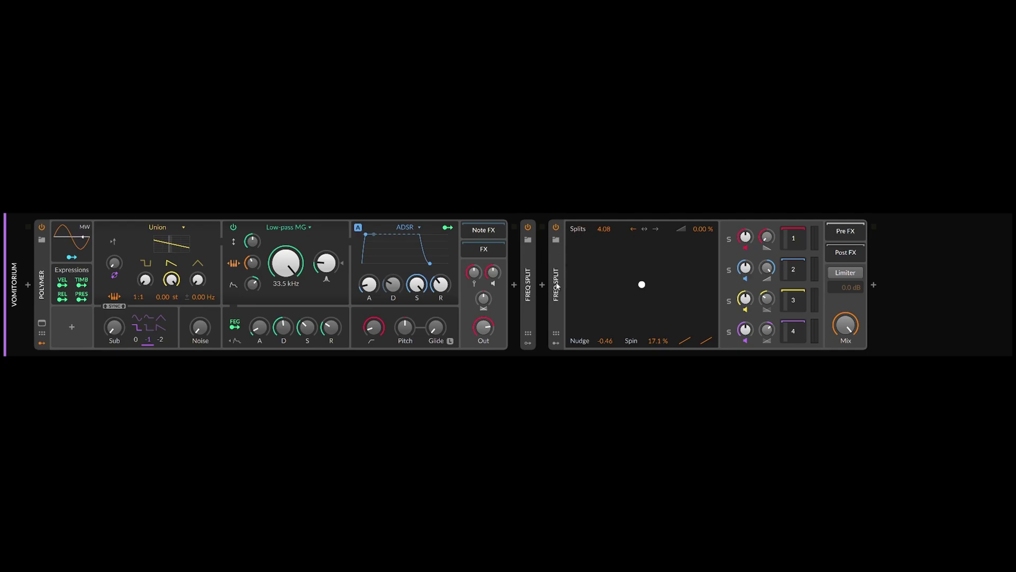
# Bypass the second Freq Split, then solo the first Freq Split's bands 1 to 4 in turn
pyautogui.press('space')
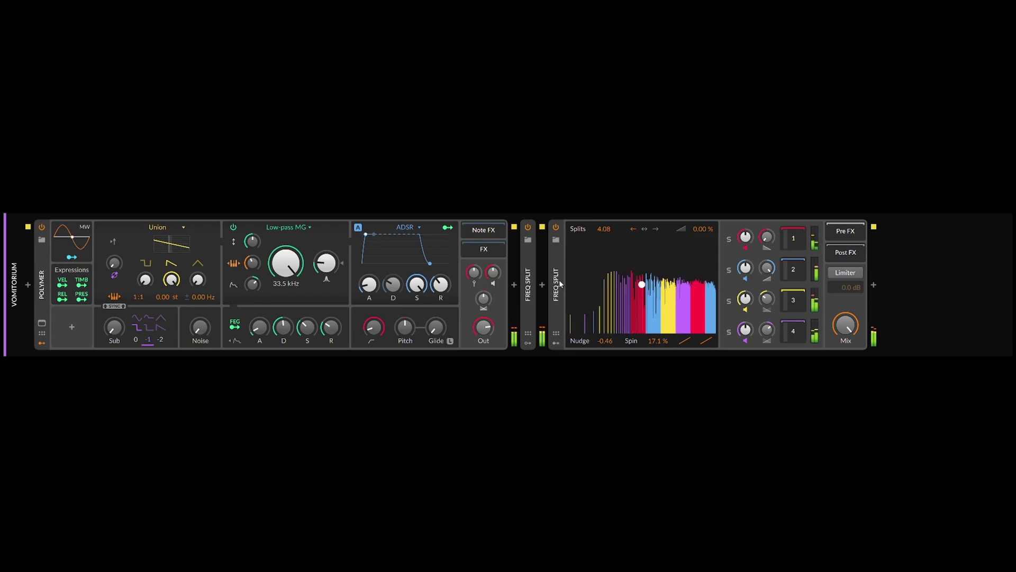
pyautogui.press('space')
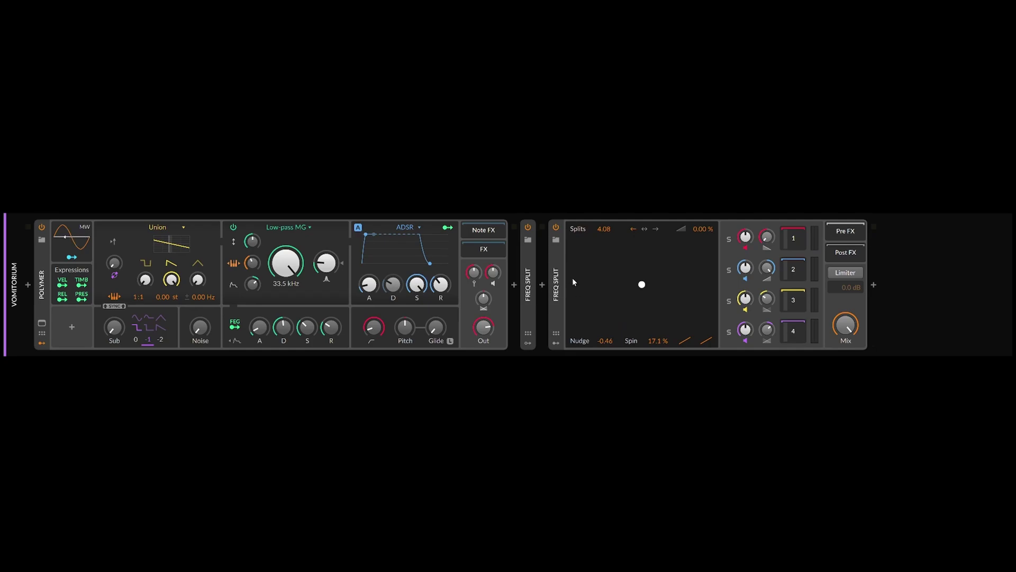
pyautogui.click(557, 228)
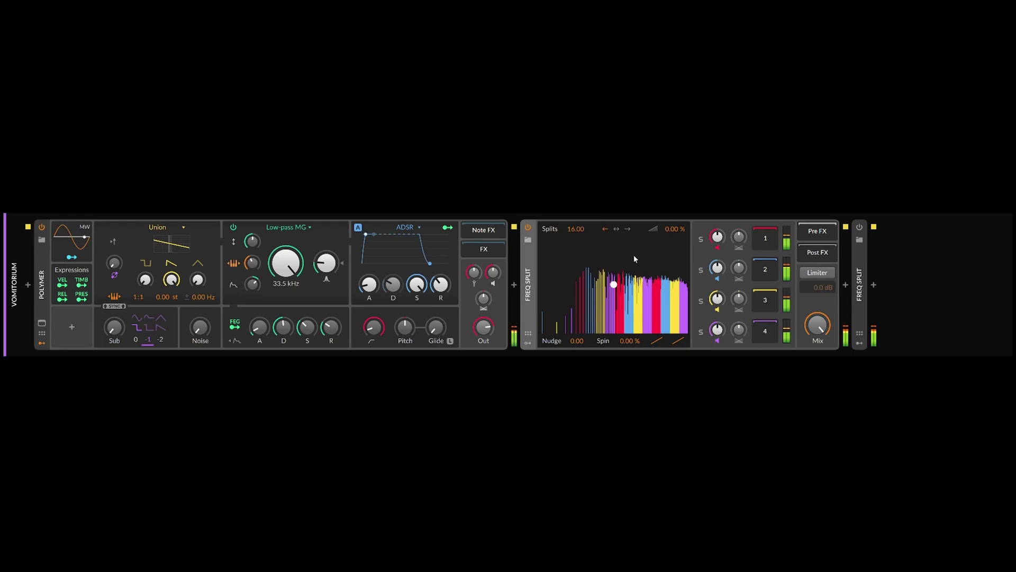
pyautogui.click(701, 239)
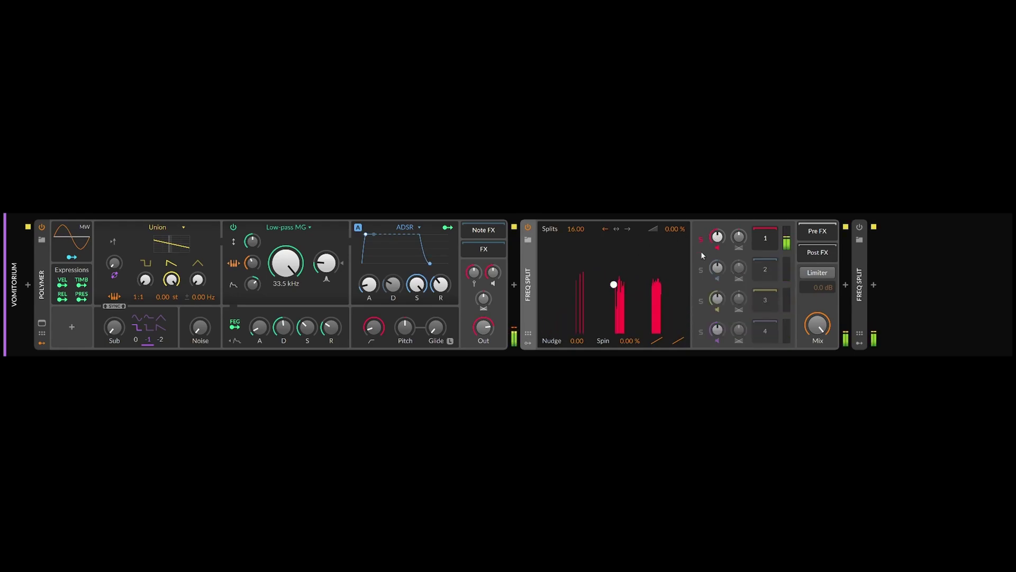
pyautogui.click(701, 269)
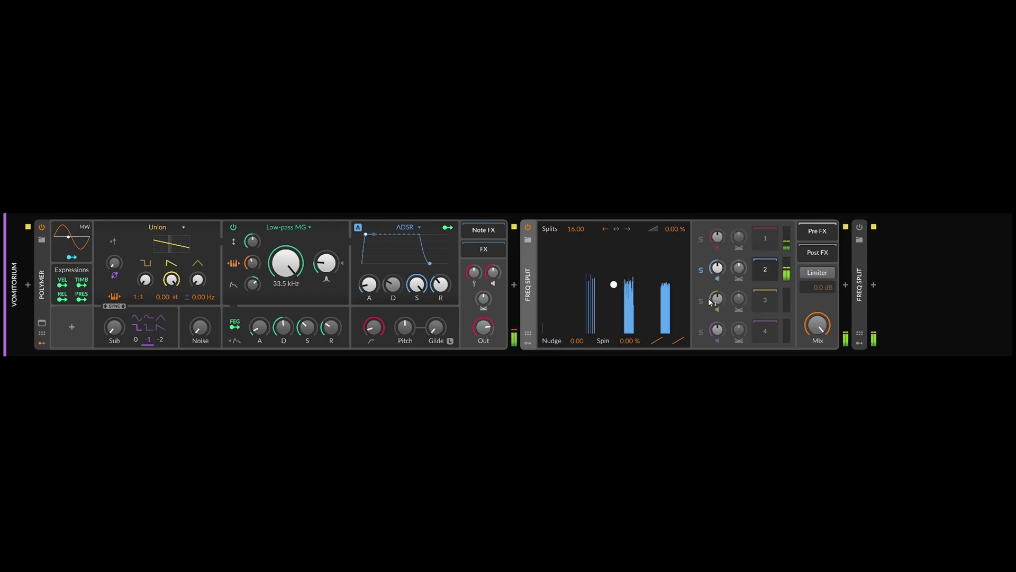
pyautogui.click(700, 303)
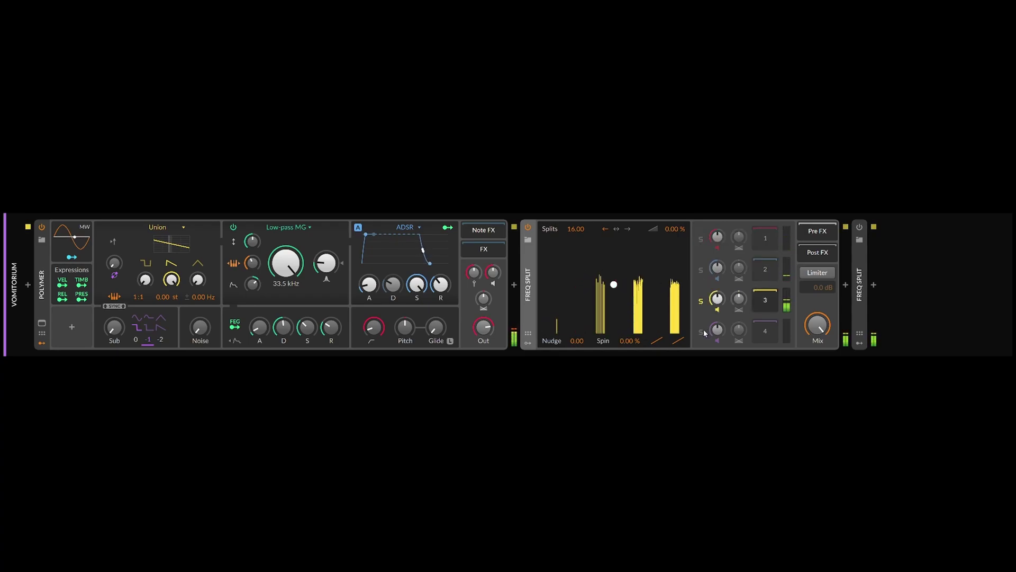
pyautogui.click(700, 331)
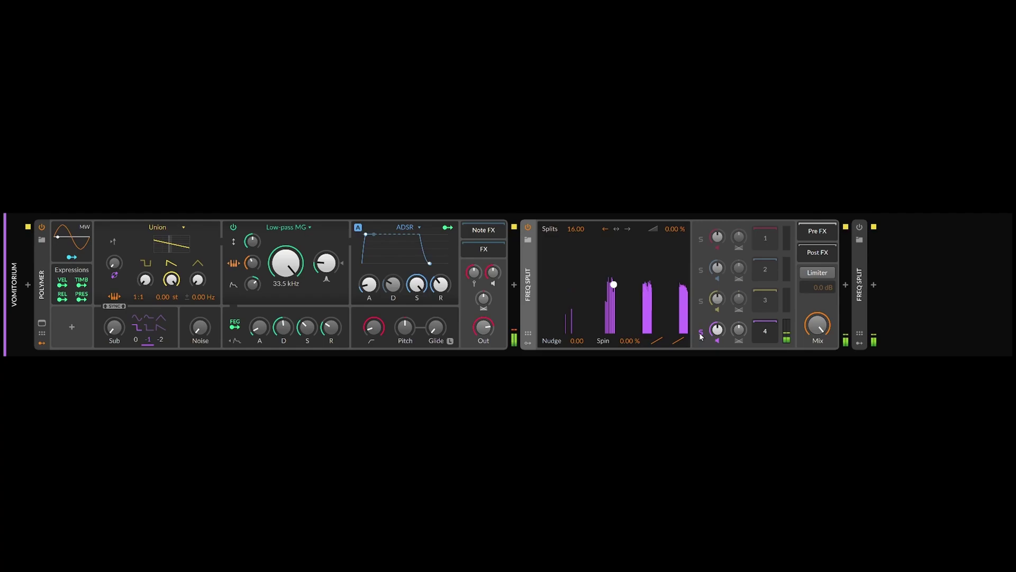
pyautogui.click(700, 332)
# Lower Splits to 8.64, re-audition bands 1 and 2, then collapse the first Freq Split
pyautogui.moveTo(575, 229)
pyautogui.mouseDown()
pyautogui.moveTo(574, 254)
pyautogui.moveTo(574, 228)
pyautogui.moveTo(605, 253)
pyautogui.moveTo(575, 217)
pyautogui.moveTo(575, 244)
pyautogui.mouseUp()
pyautogui.click(701, 239)
pyautogui.click(700, 270)
pyautogui.click(700, 269)
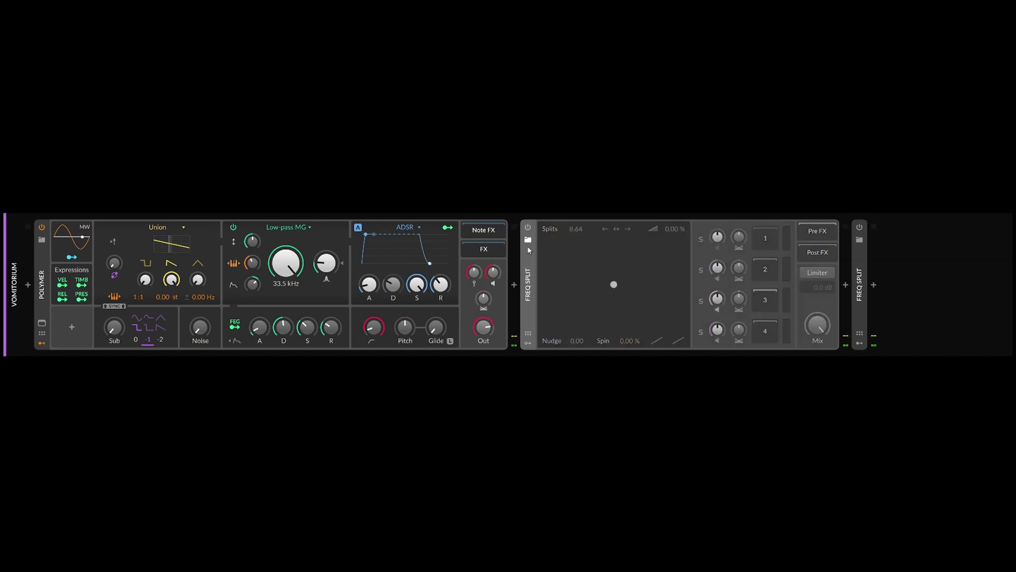
pyautogui.click(532, 282)
pyautogui.click(532, 281)
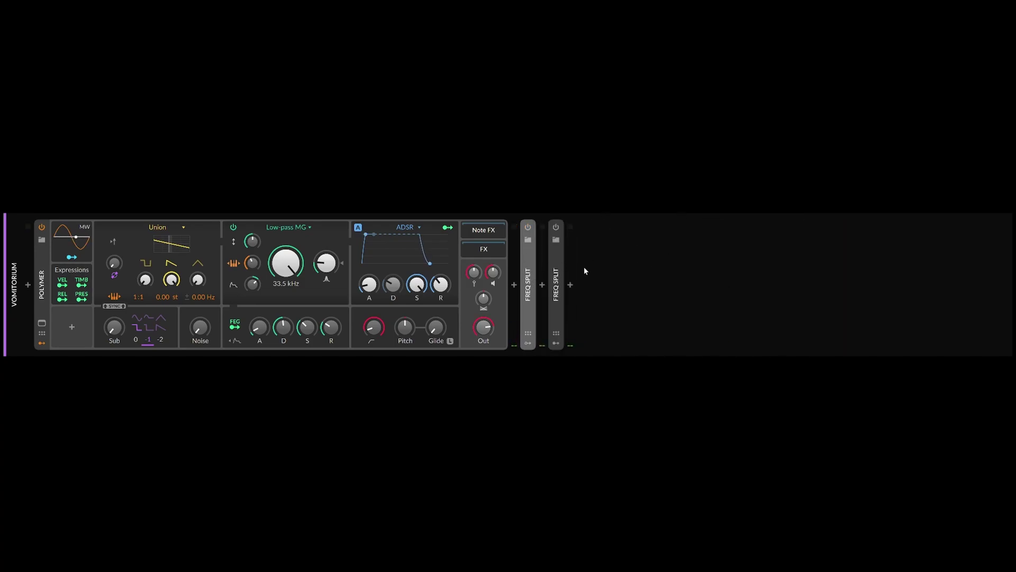
# Expand and switch on the second Freq Split, then view each of its four band chains
pyautogui.click(528, 281)
pyautogui.click(527, 280)
pyautogui.click(557, 282)
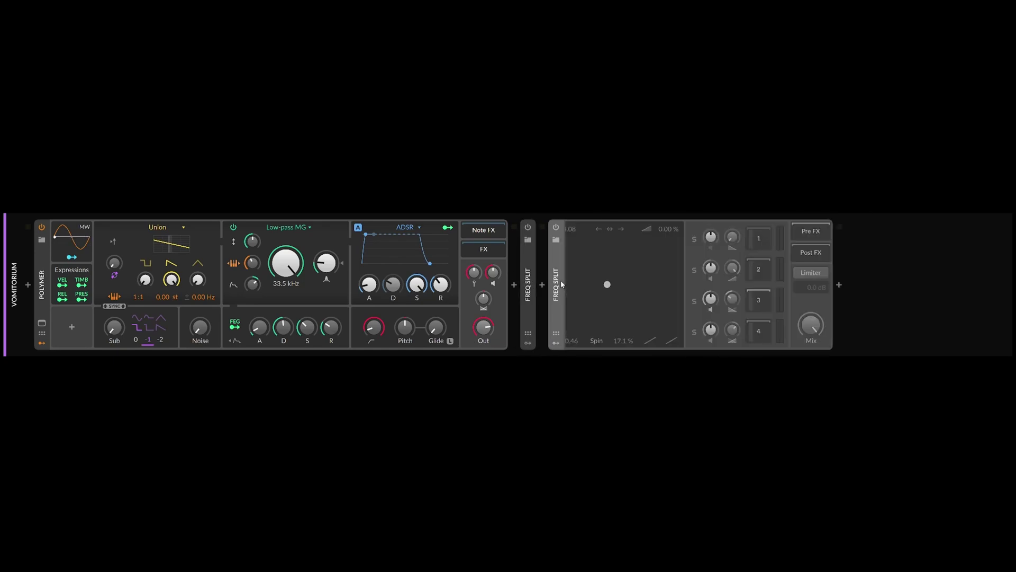
pyautogui.click(557, 228)
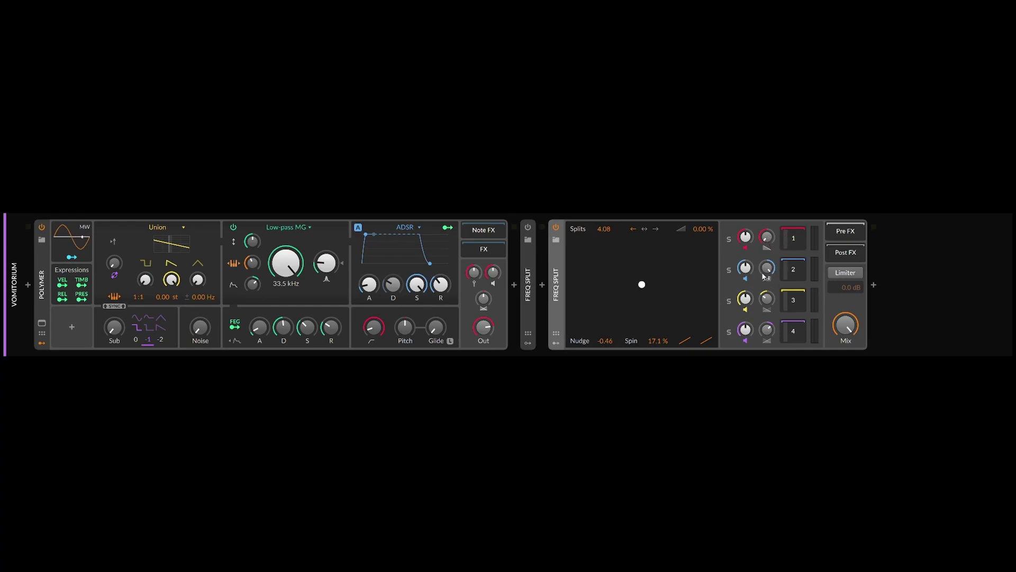
pyautogui.click(801, 238)
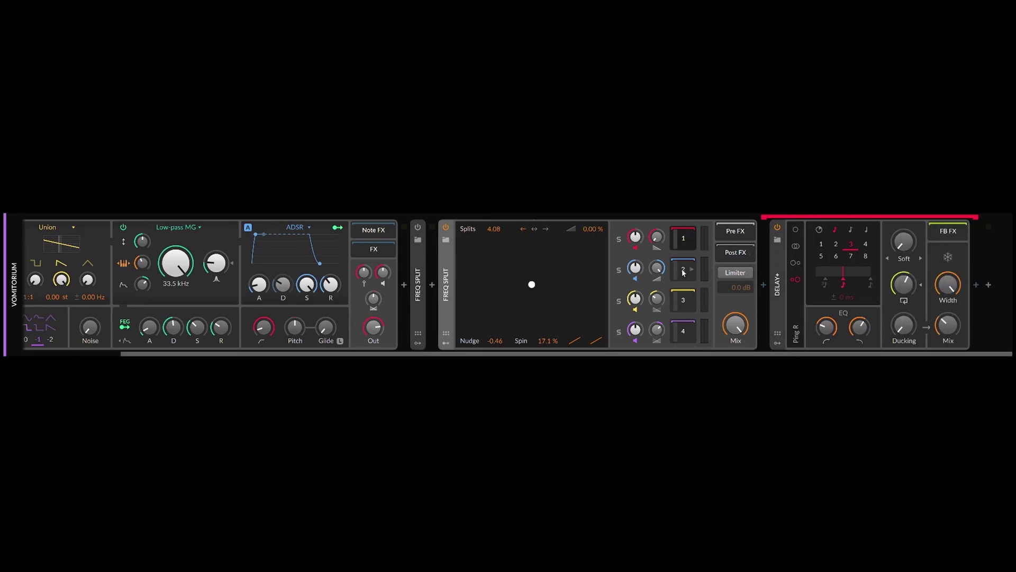
pyautogui.click(683, 272)
pyautogui.click(780, 299)
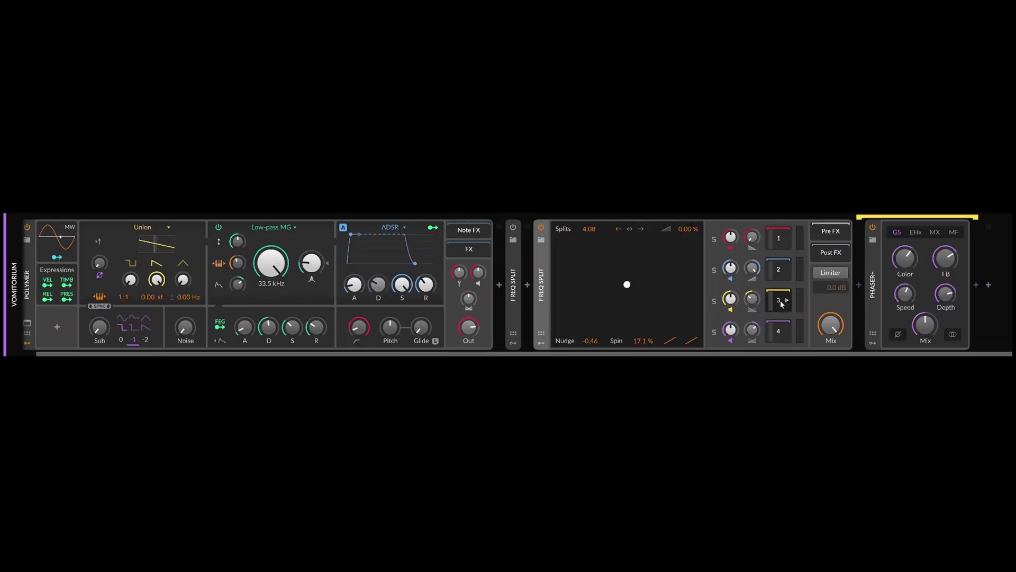
pyautogui.click(774, 333)
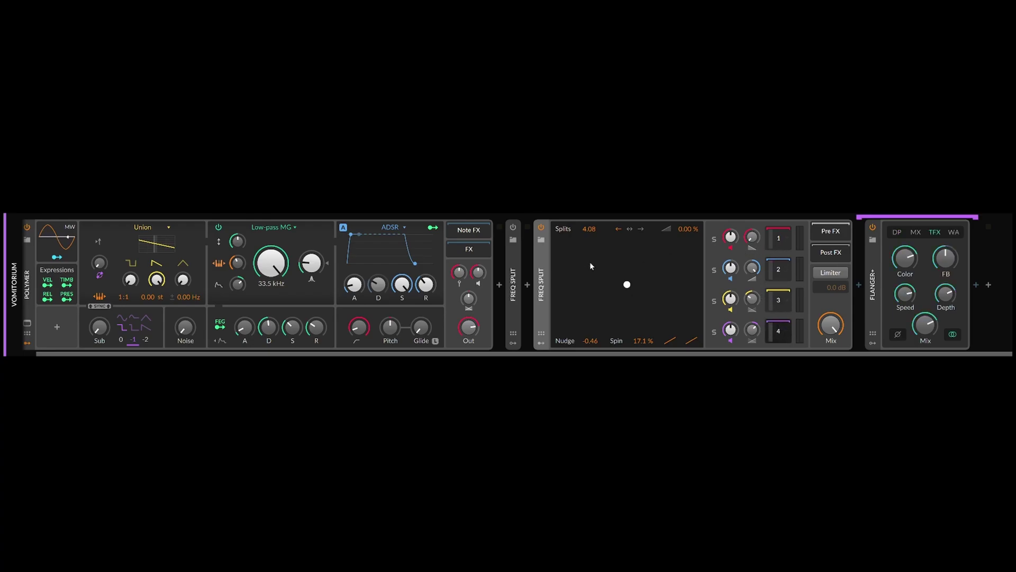
# Inspect the Random 1 and Random 2 modulators' mappings, hide them, and delete Flanger+
pyautogui.click(542, 343)
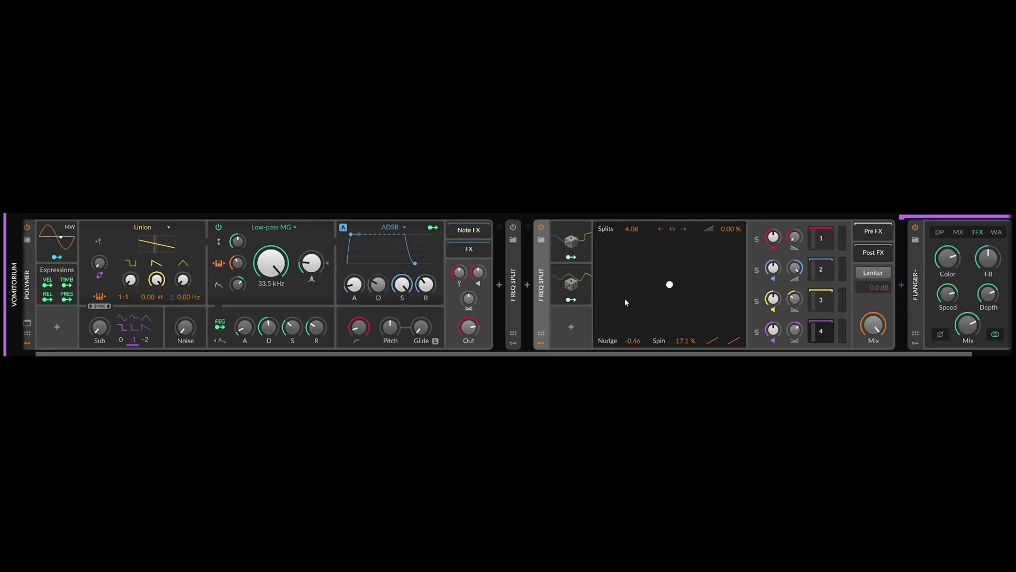
pyautogui.click(576, 253)
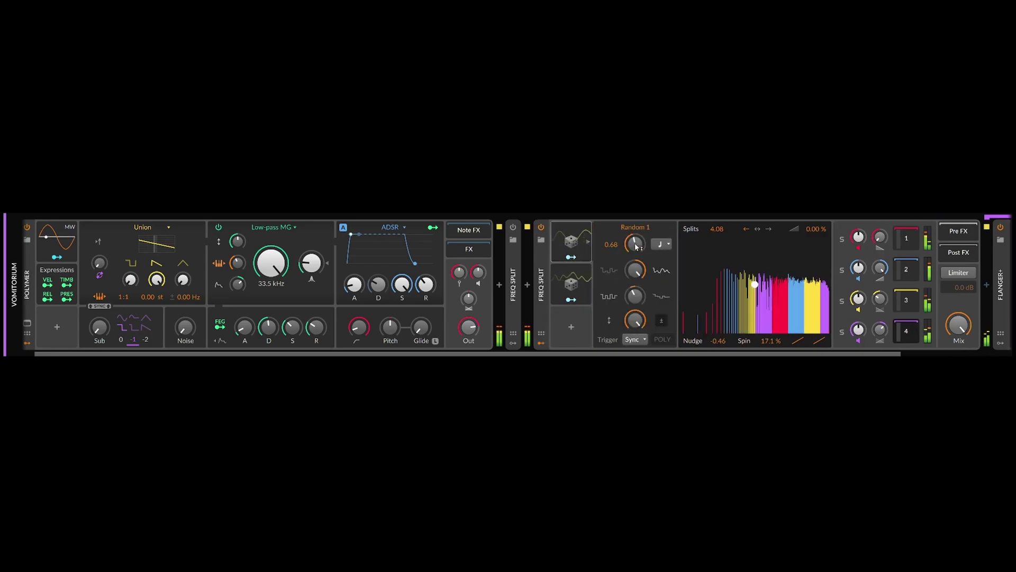
pyautogui.click(575, 284)
pyautogui.click(571, 257)
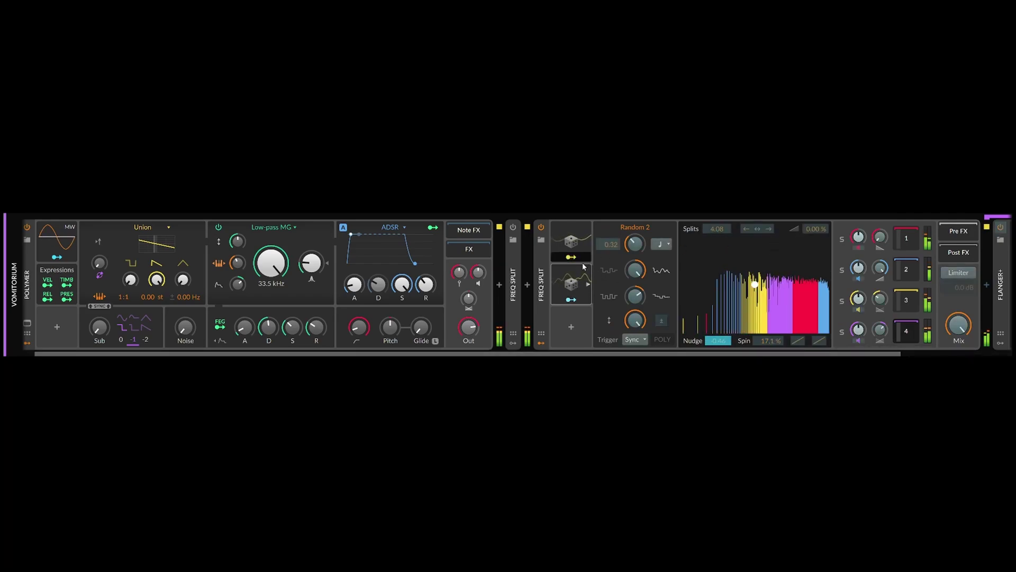
pyautogui.click(646, 285)
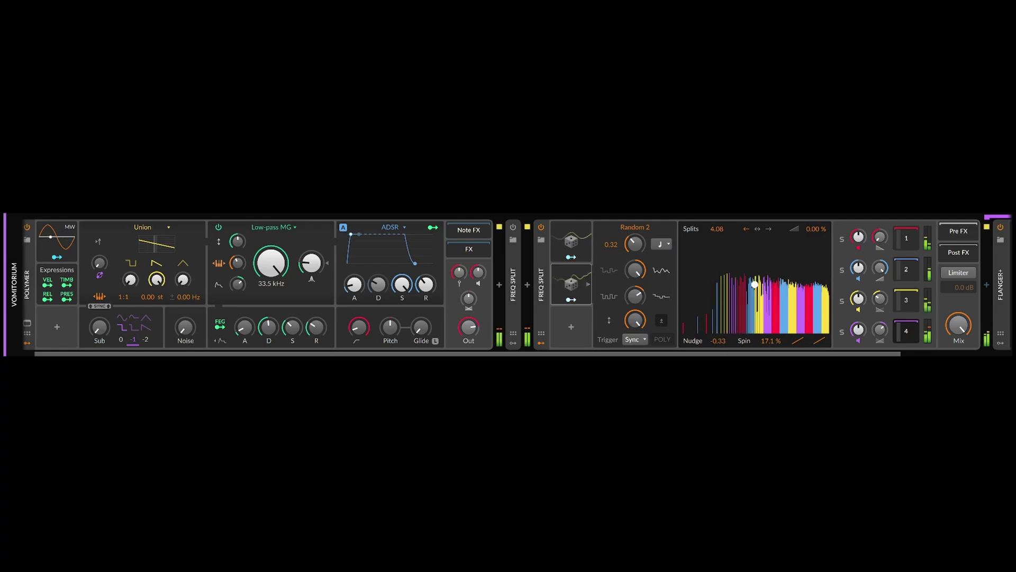
pyautogui.click(571, 300)
pyautogui.click(572, 302)
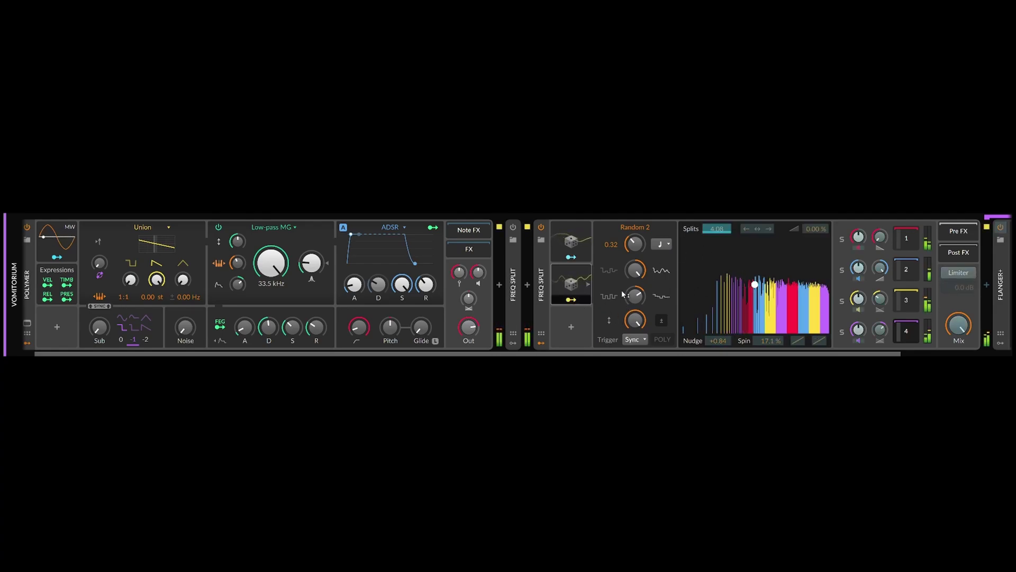
pyautogui.click(571, 306)
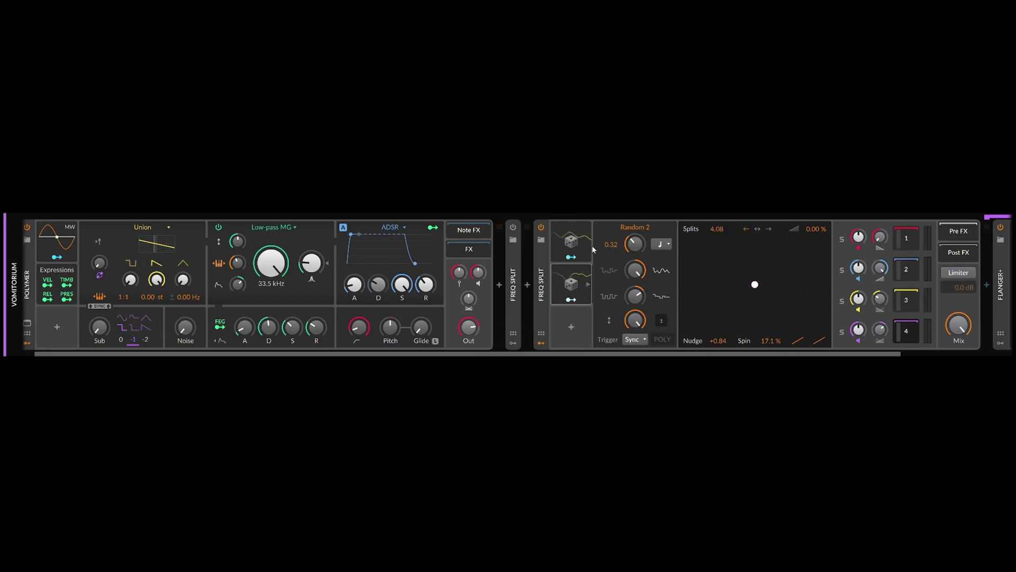
pyautogui.click(572, 258)
pyautogui.click(573, 258)
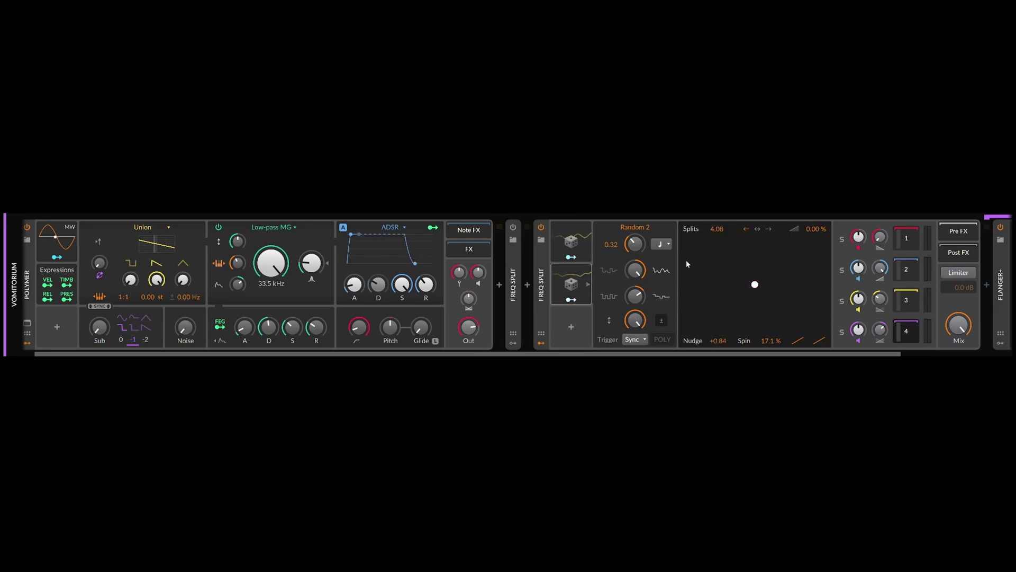
pyautogui.click(541, 343)
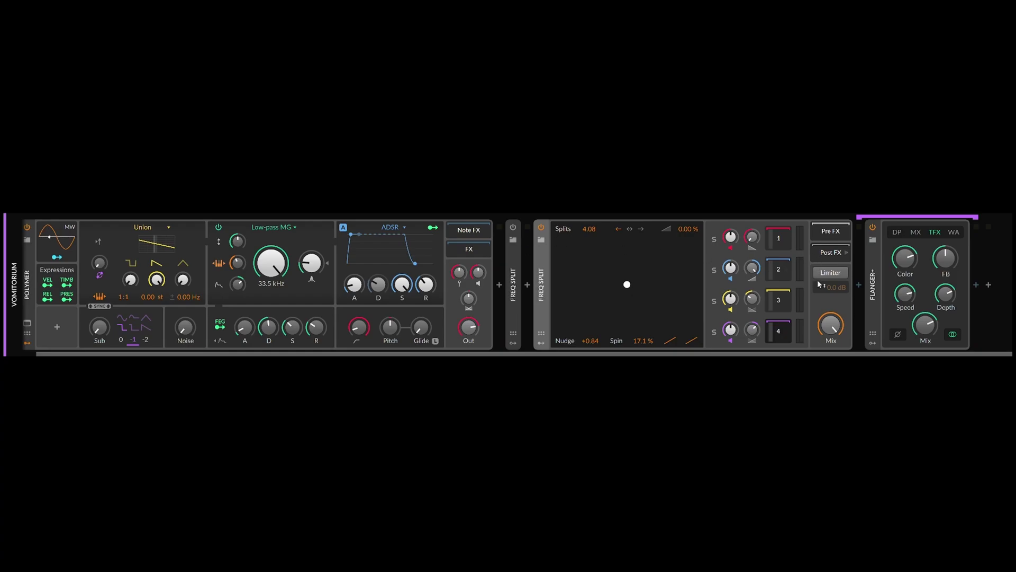
pyautogui.press('Delete')
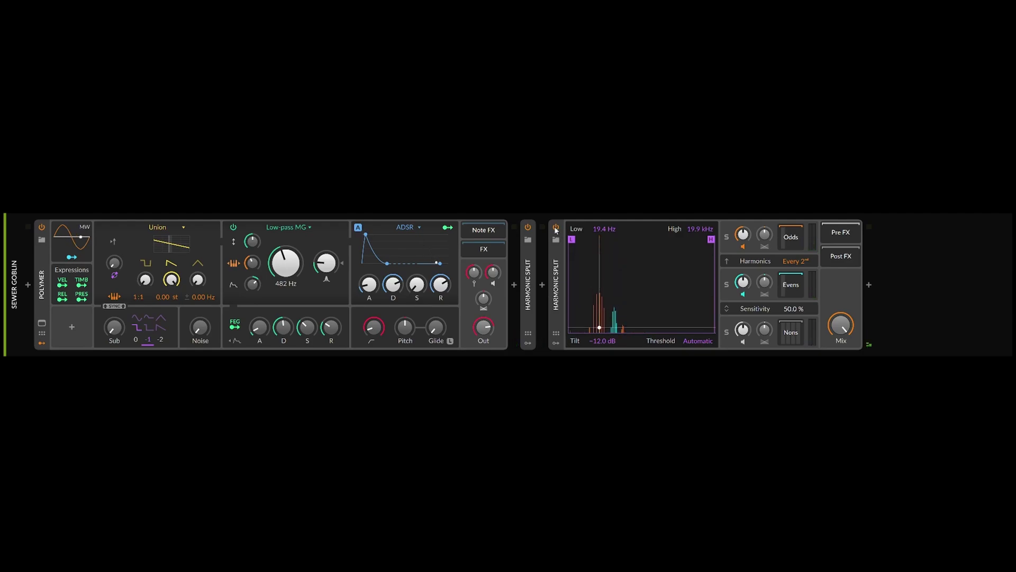
# Collapse the expanded second Harmonic Split device
pyautogui.click(556, 281)
# Expand the first Harmonic Split device on the Sewer Goblin track
pyautogui.click(528, 277)
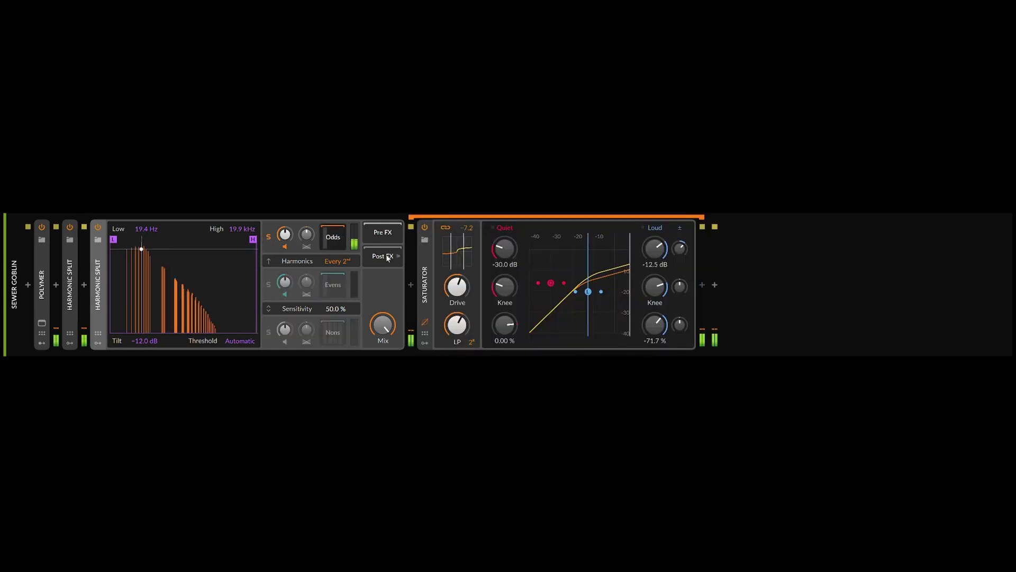
# Solo Evens to hear its Reverb chain, then switch the solo to Nons and show its chain
pyautogui.click(333, 237)
pyautogui.click(329, 288)
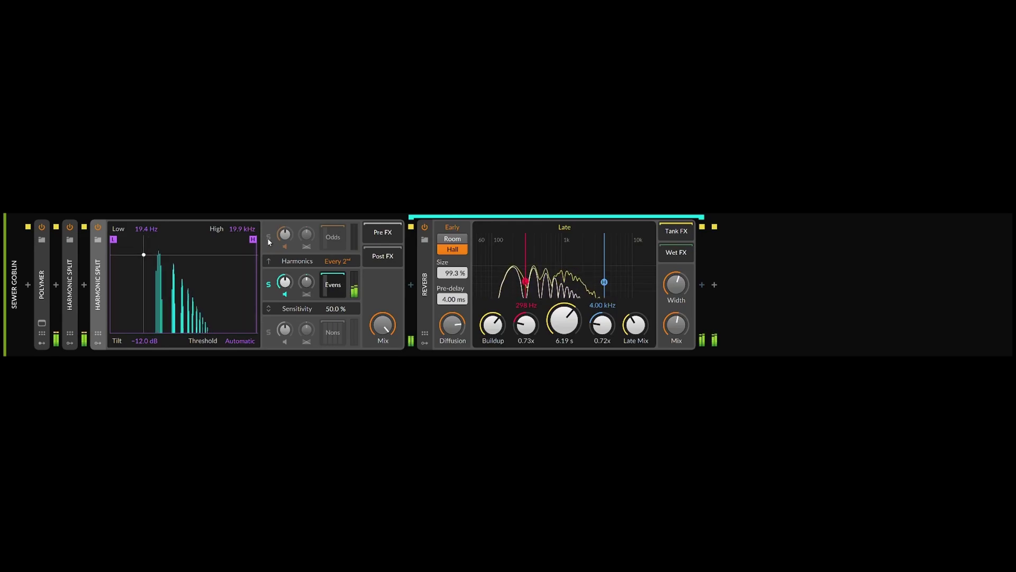
pyautogui.click(268, 284)
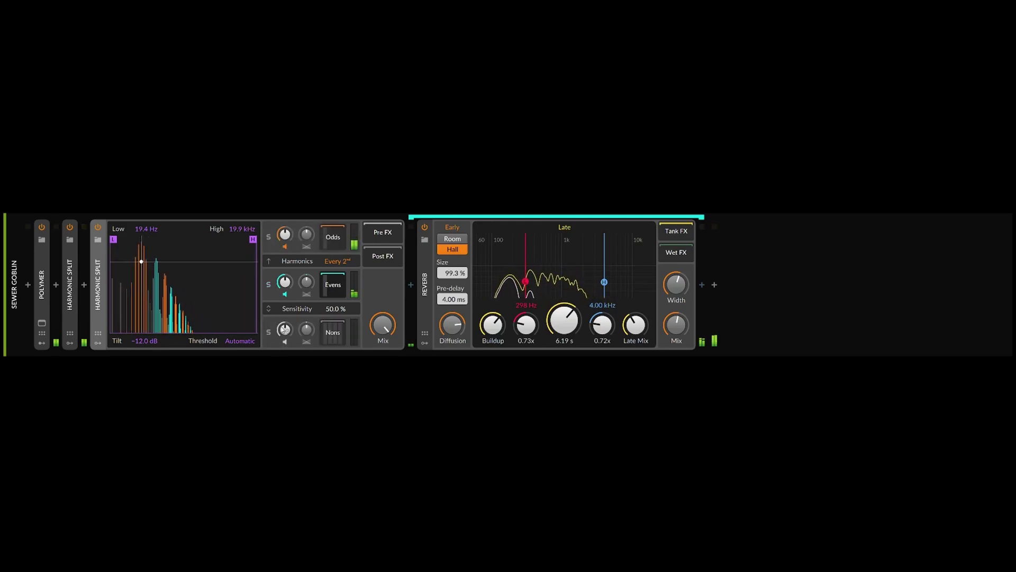
pyautogui.click(269, 330)
pyautogui.click(338, 332)
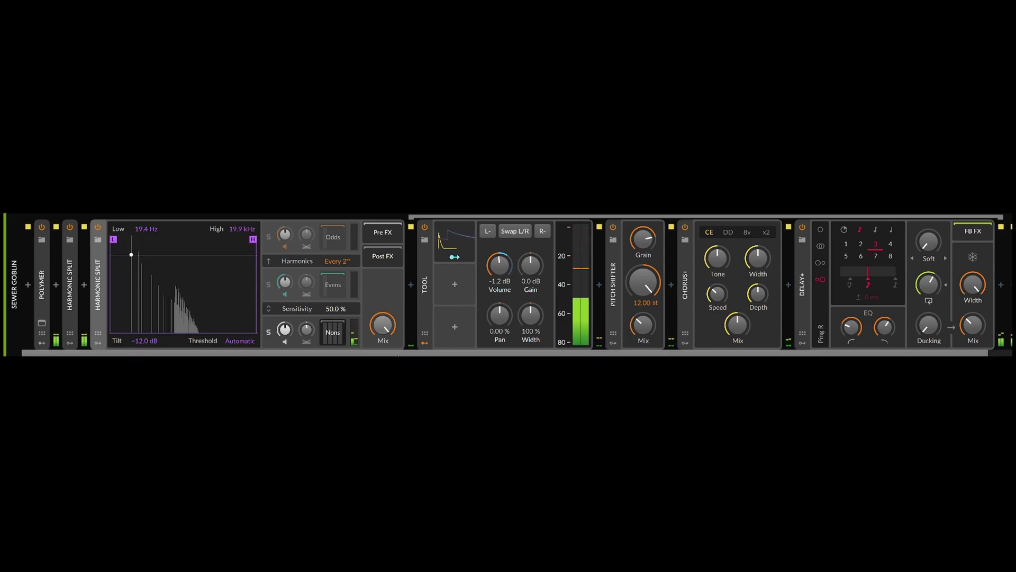
# Compare the Pitch Shifter bypassed and on, then show the Tool device's ADSR envelope modulator
pyautogui.moveTo(405, 353); pyautogui.dragTo(430, 354)
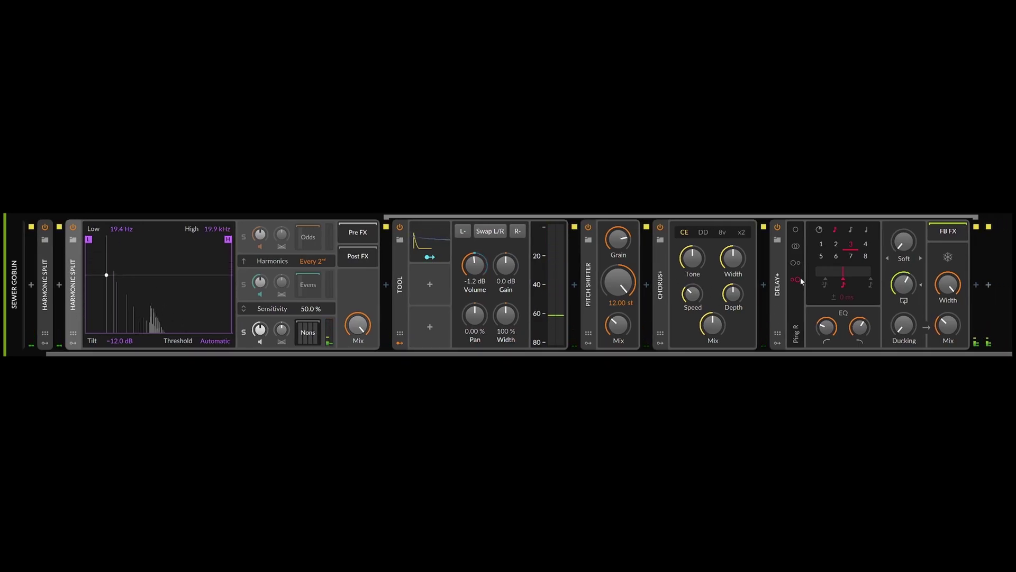
pyautogui.click(592, 286)
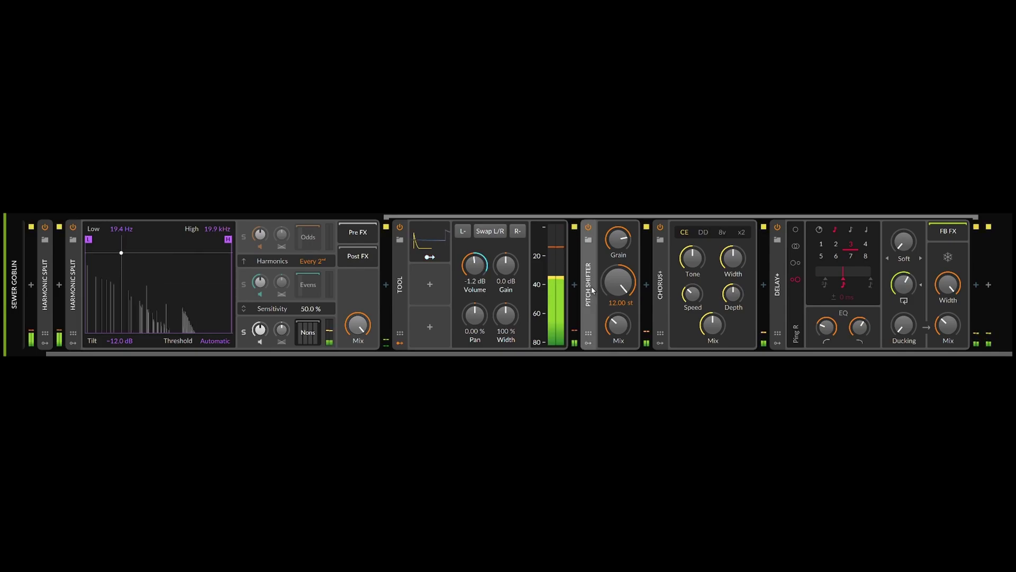
pyautogui.click(588, 227)
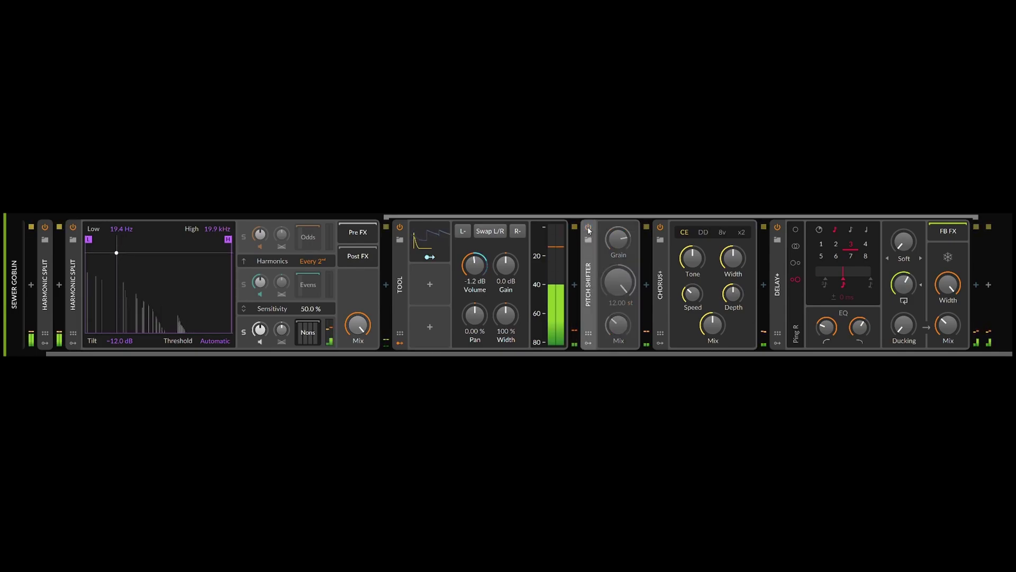
pyautogui.click(587, 226)
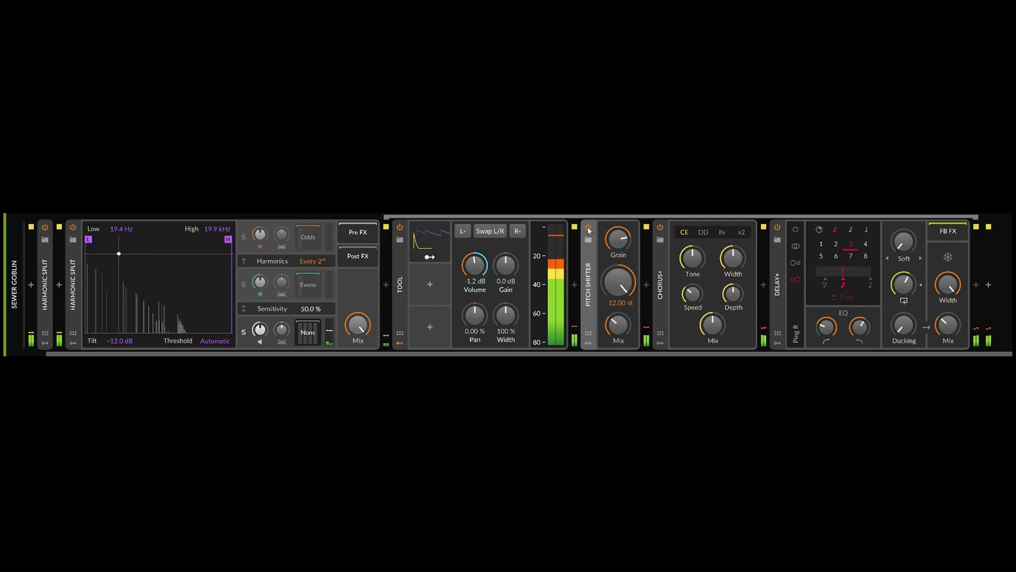
pyautogui.click(432, 243)
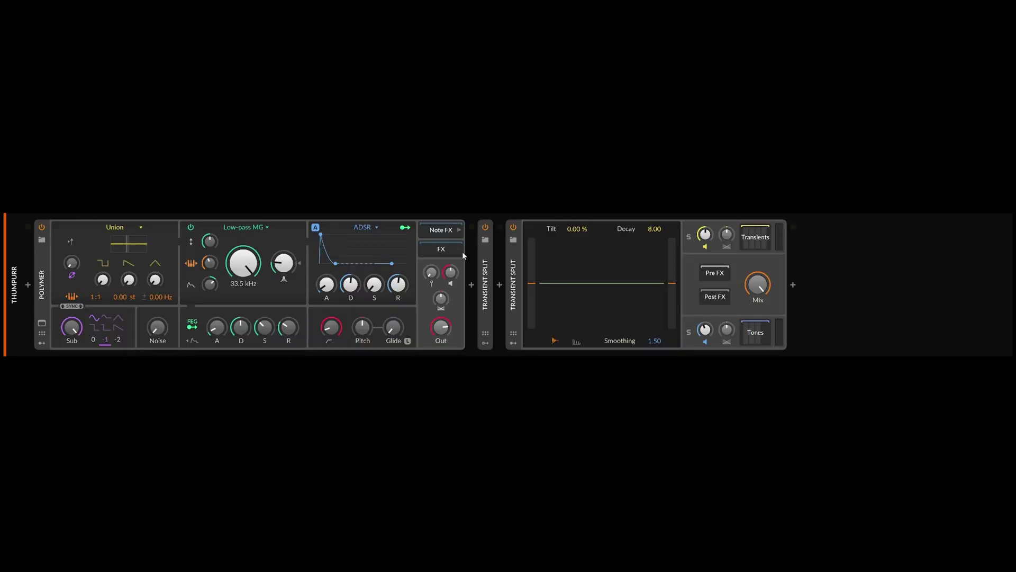
# Play the Thumpurr patch, soloing Transients then Tones, and clear the solo after stopping
pyautogui.press('space')
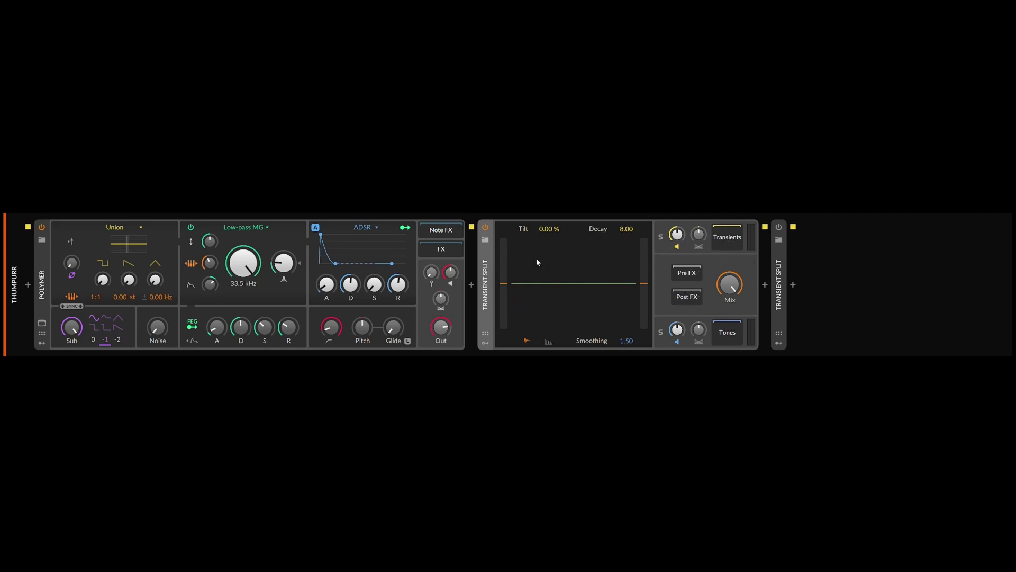
pyautogui.click(660, 238)
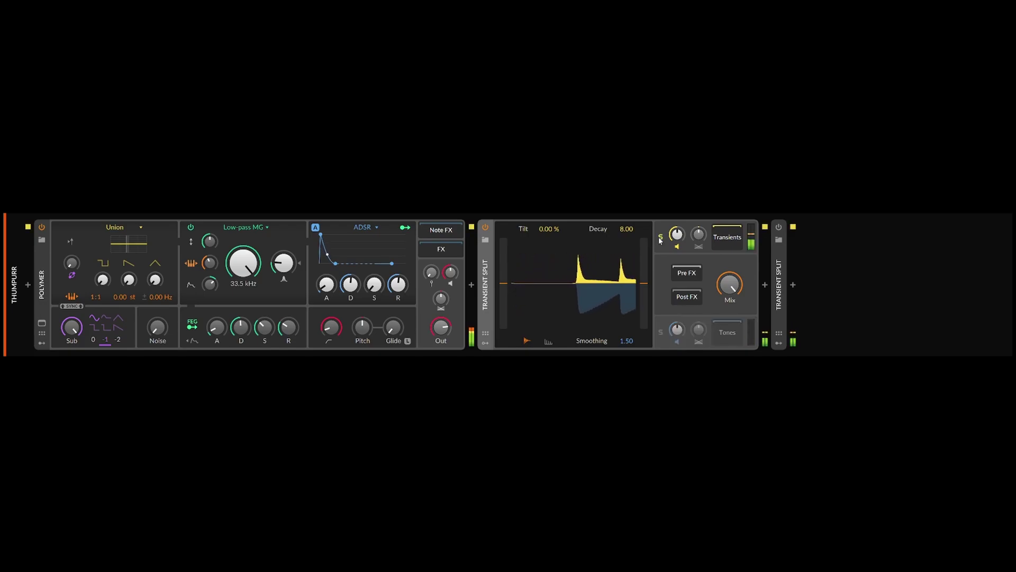
pyautogui.click(660, 332)
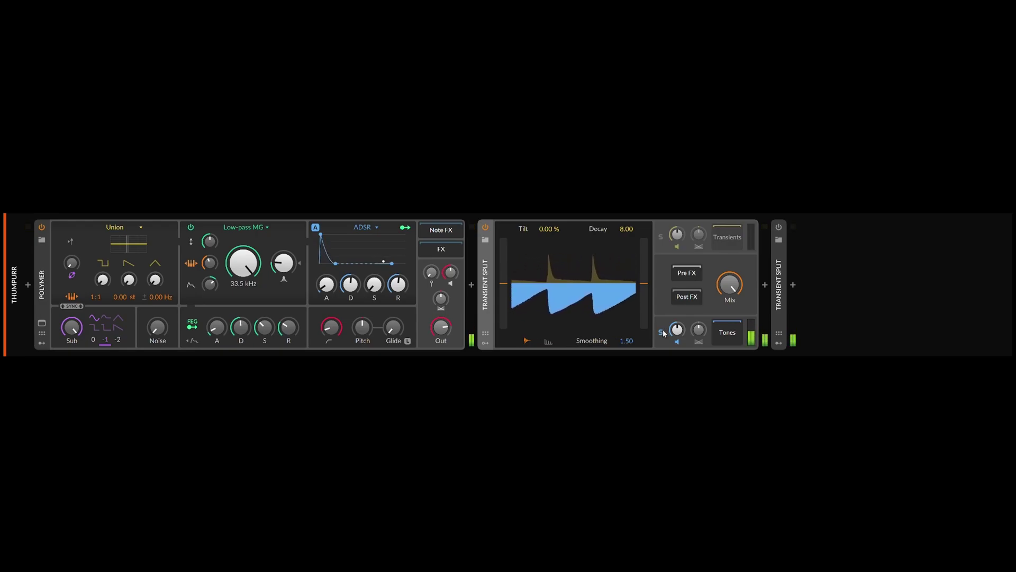
pyautogui.press('space')
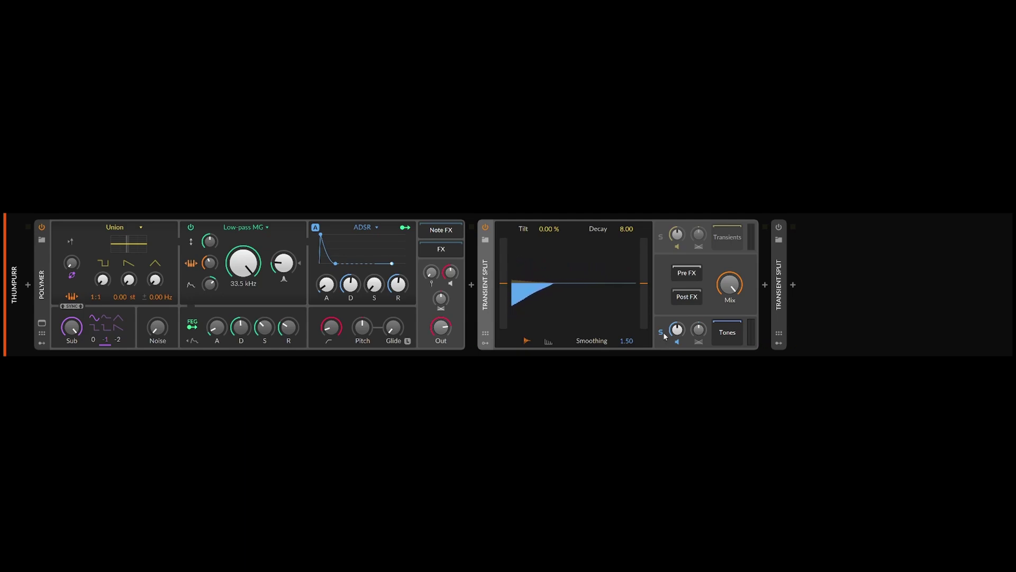
pyautogui.click(660, 331)
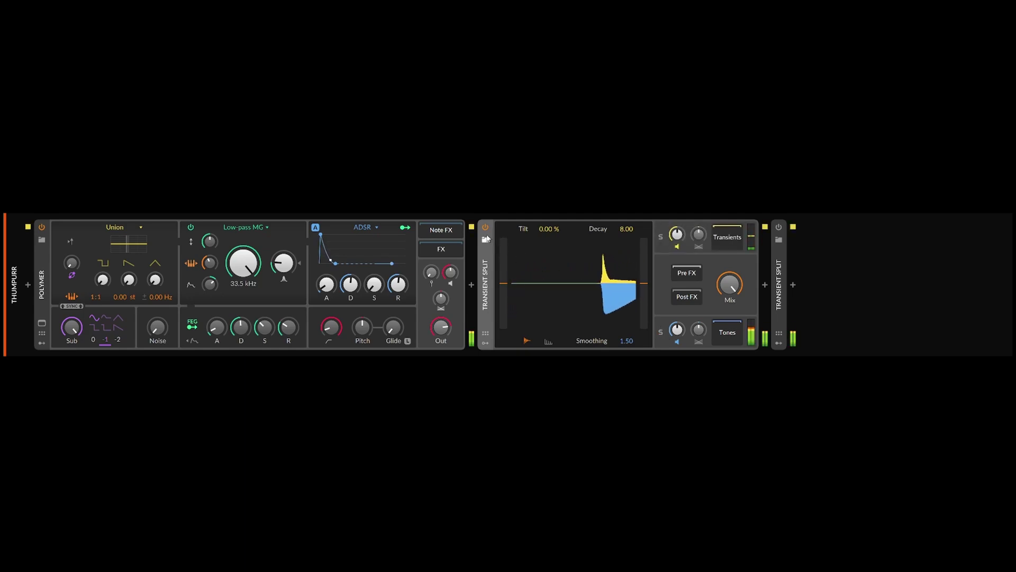
# Collapse the outer Transient Split, expand the nested one, and solo its Transients band
pyautogui.doubleClick(485, 270)
pyautogui.doubleClick(513, 270)
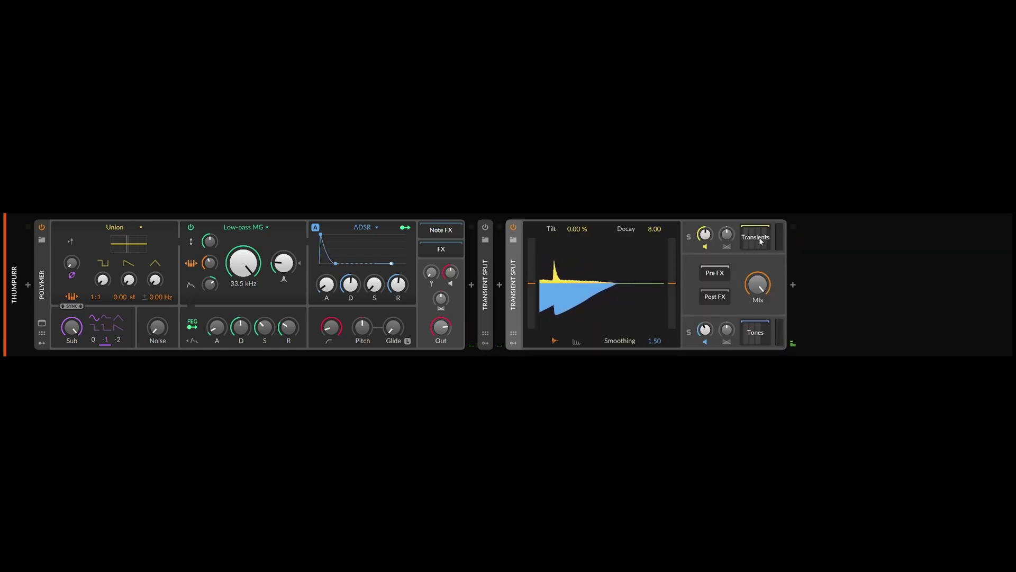
pyautogui.click(688, 238)
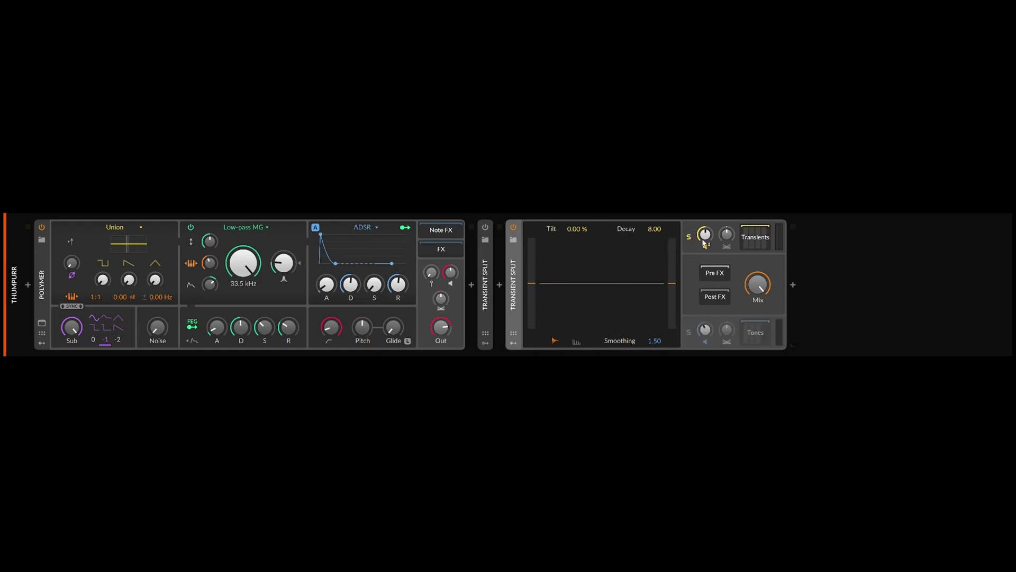
# Show the Transients chain and A/B the 891 Hz high-cut EQ+ during playback, leaving it enabled
pyautogui.click(761, 238)
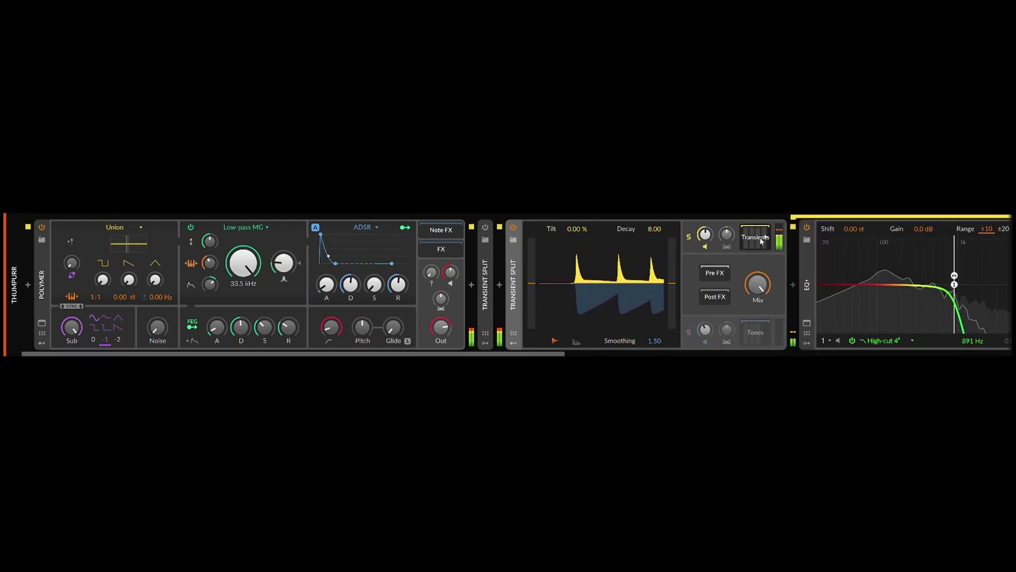
pyautogui.hscroll(6, 433, 268)
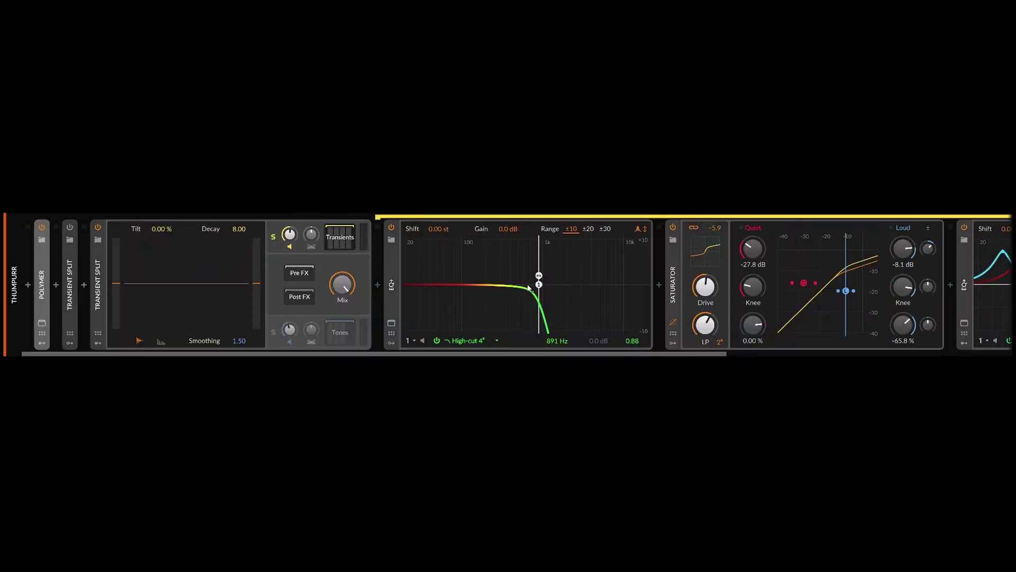
pyautogui.press('space')
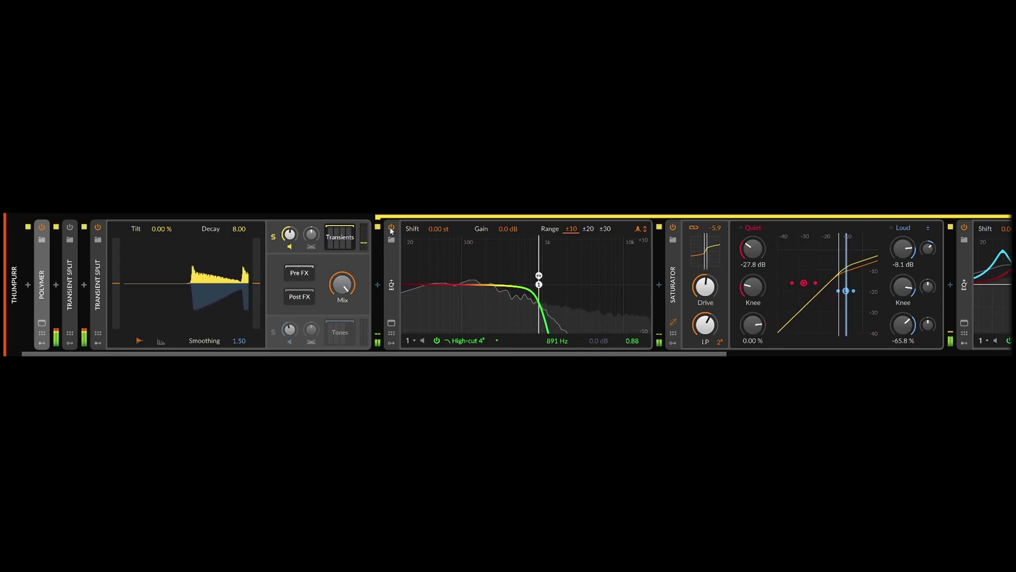
pyautogui.click(392, 227)
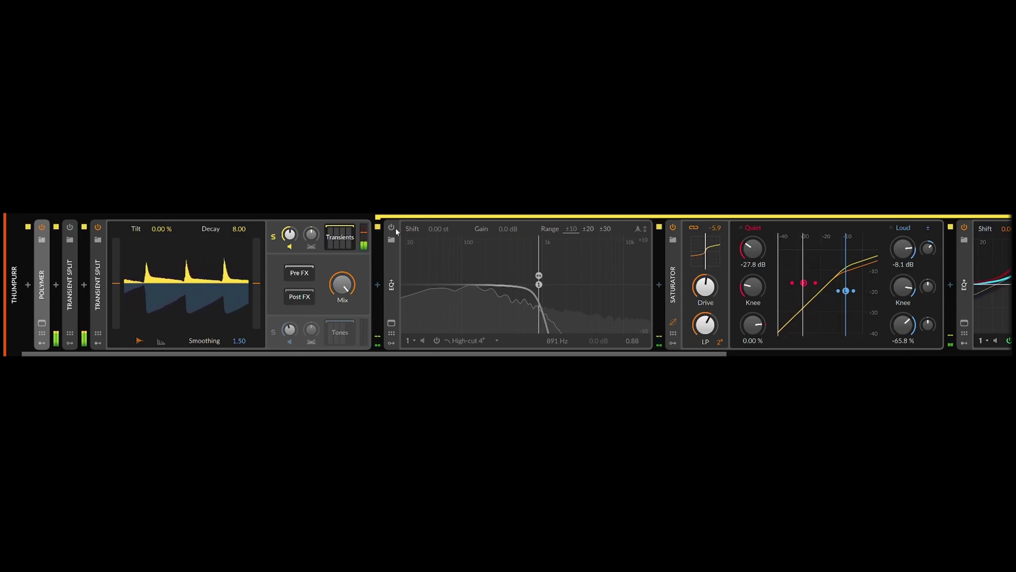
pyautogui.click(395, 227)
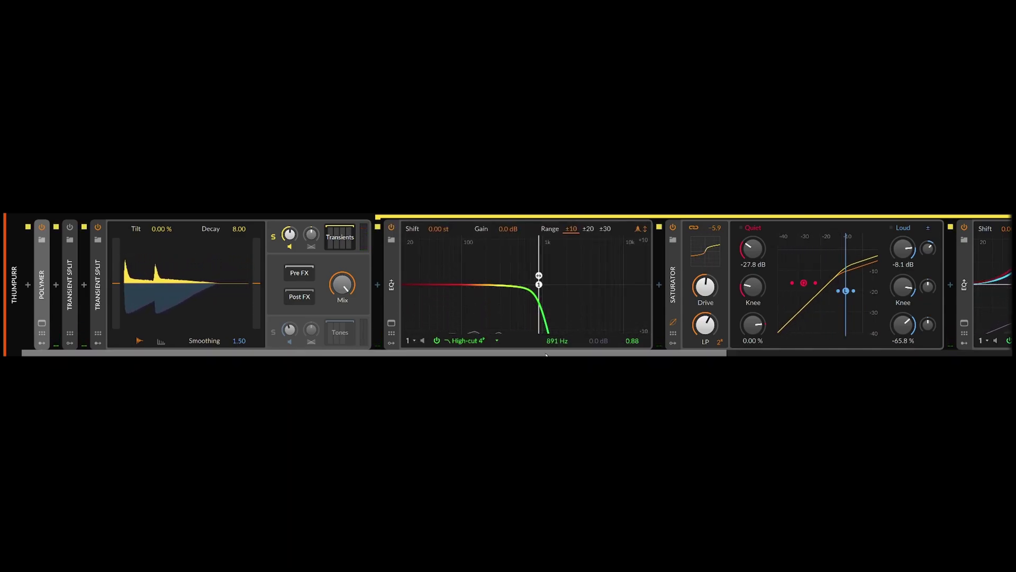
pyautogui.moveTo(553, 353); pyautogui.dragTo(772, 352)
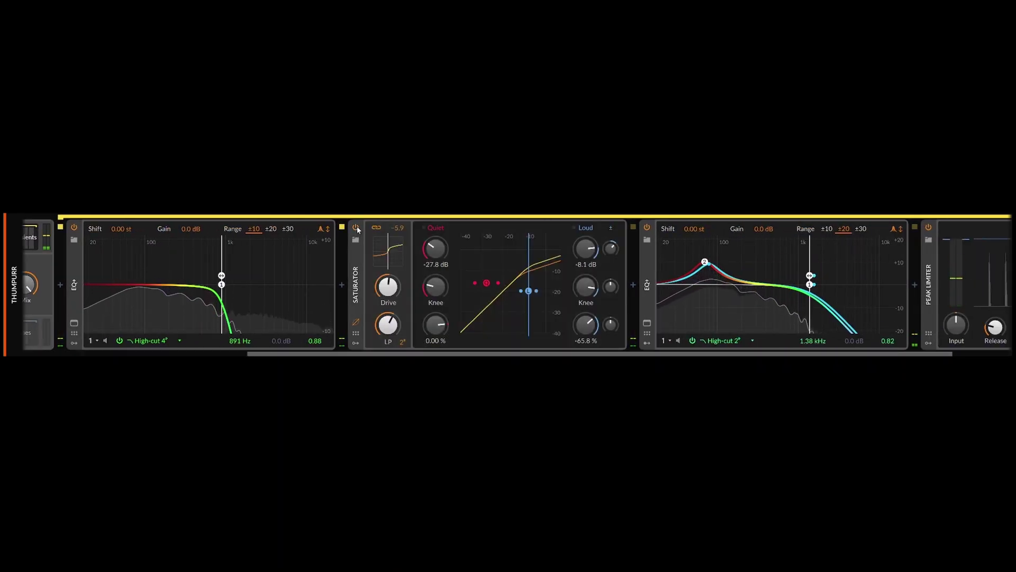
pyautogui.moveTo(542, 351); pyautogui.dragTo(602, 352)
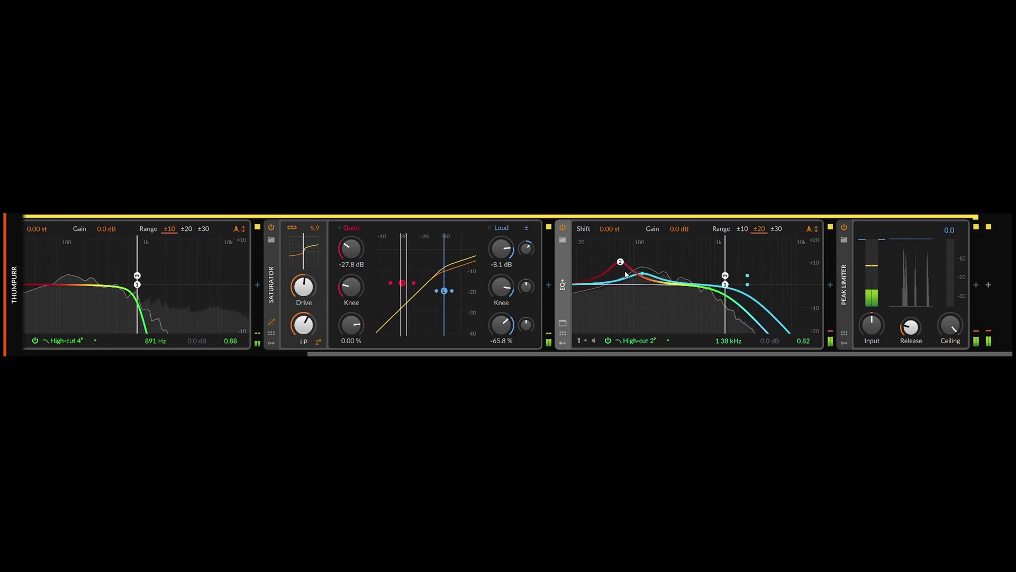
pyautogui.click(562, 343)
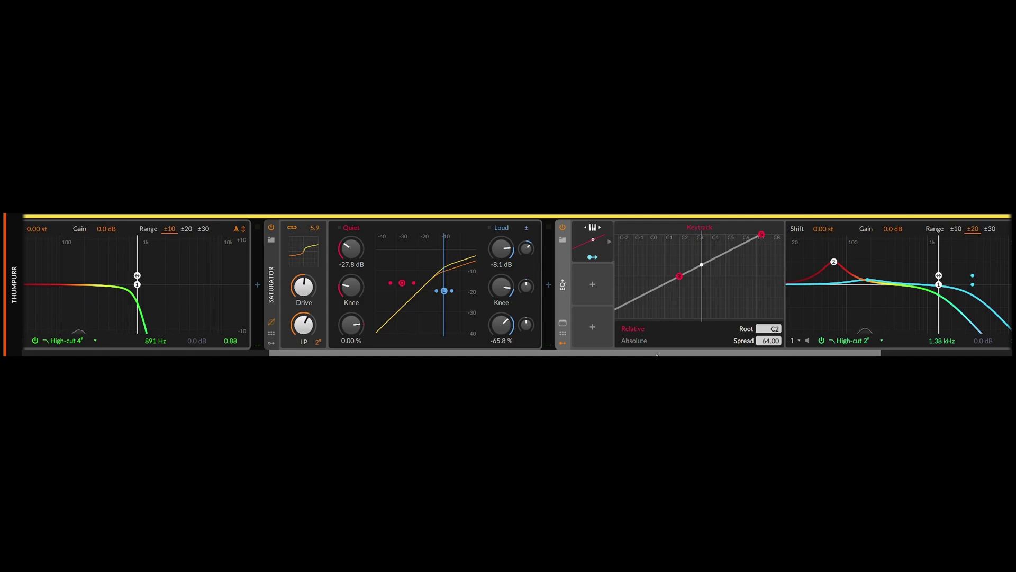
pyautogui.moveTo(656, 355); pyautogui.dragTo(759, 356)
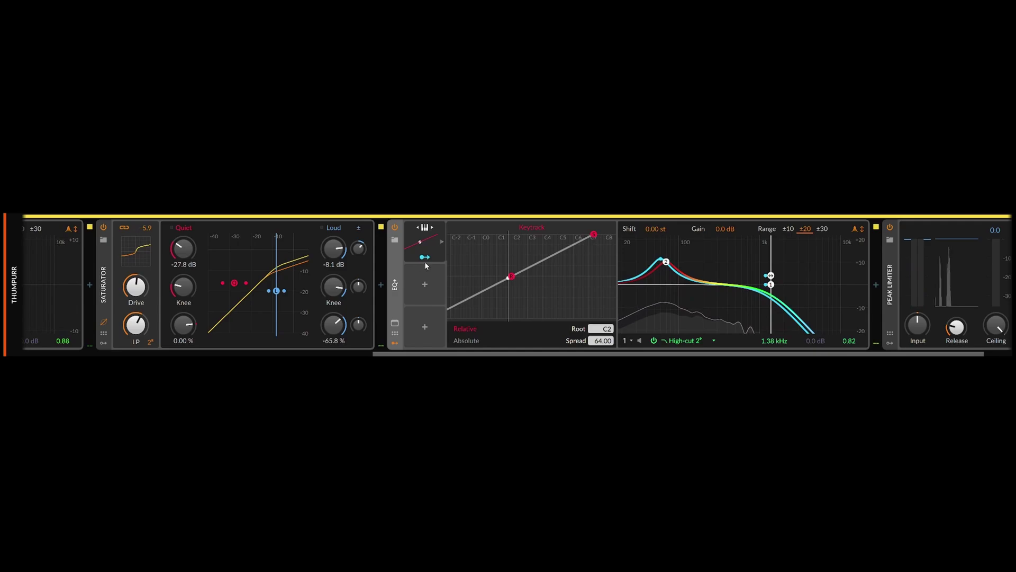
pyautogui.moveTo(428, 259)
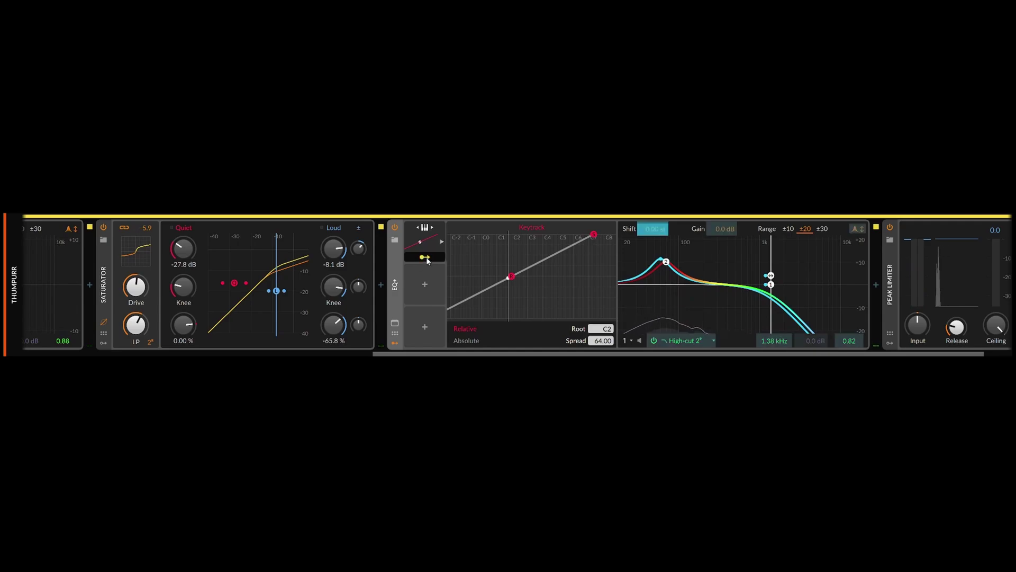
pyautogui.click(395, 344)
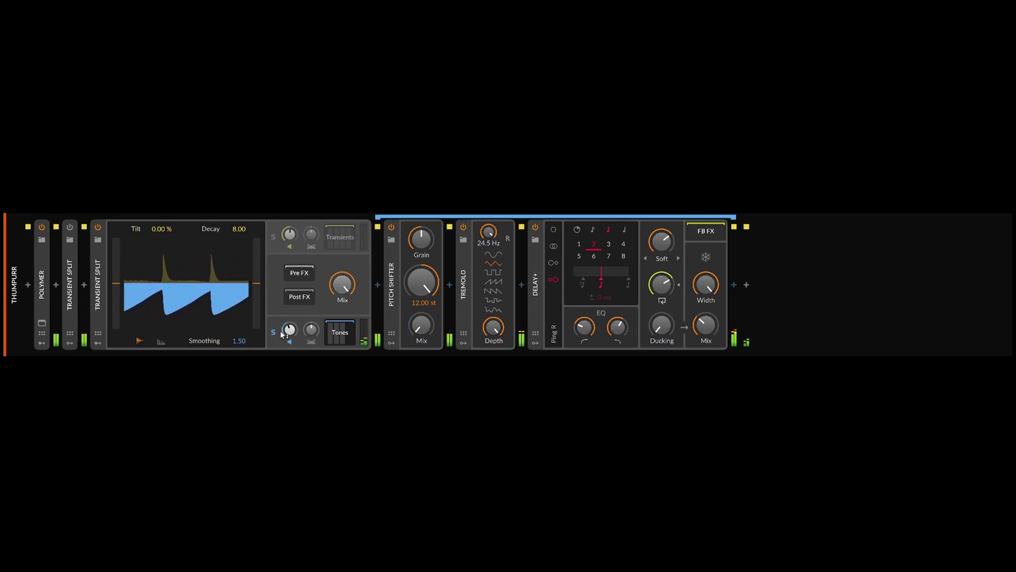
# Expand the Pitch Shifter's modulators to show the Transient Split ADSR envelope, then play the Tones chain
pyautogui.press('space')
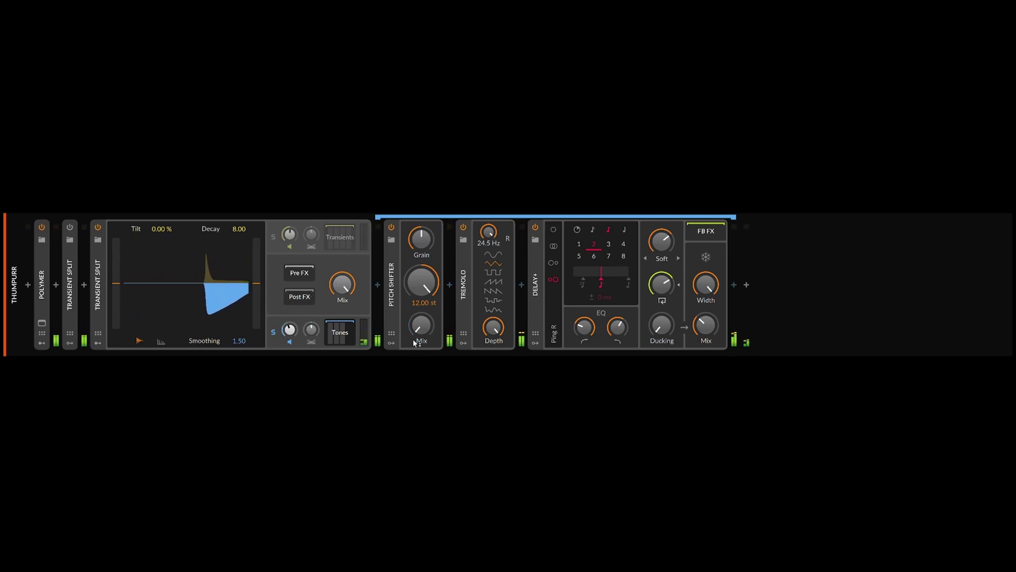
pyautogui.click(392, 344)
pyautogui.click(392, 343)
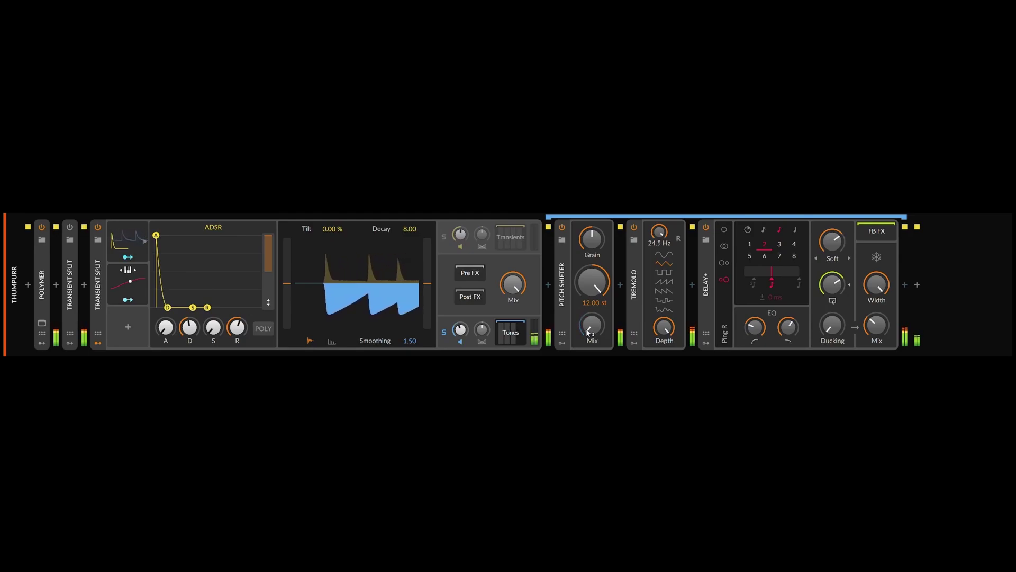
pyautogui.press('space')
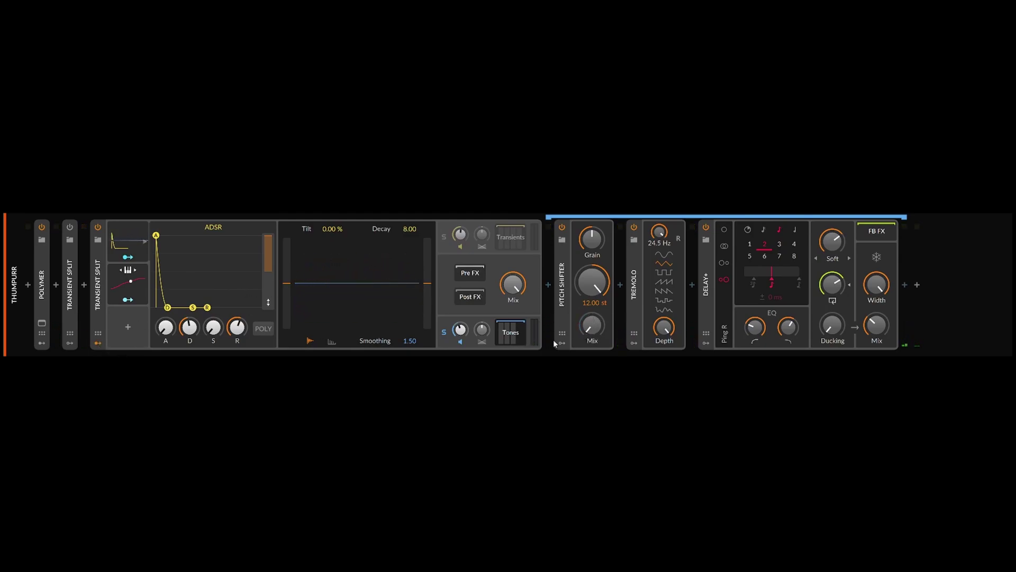
# Hide the modulator panel and A/B the 24.5 Hz Tremolo during playback, leaving it on
pyautogui.click(96, 342)
pyautogui.press('space')
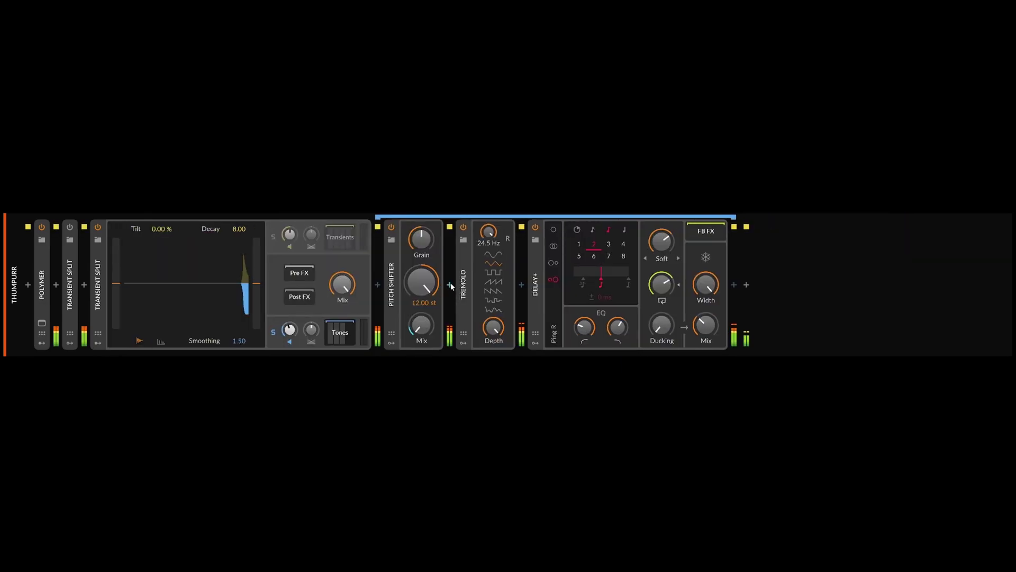
pyautogui.click(464, 228)
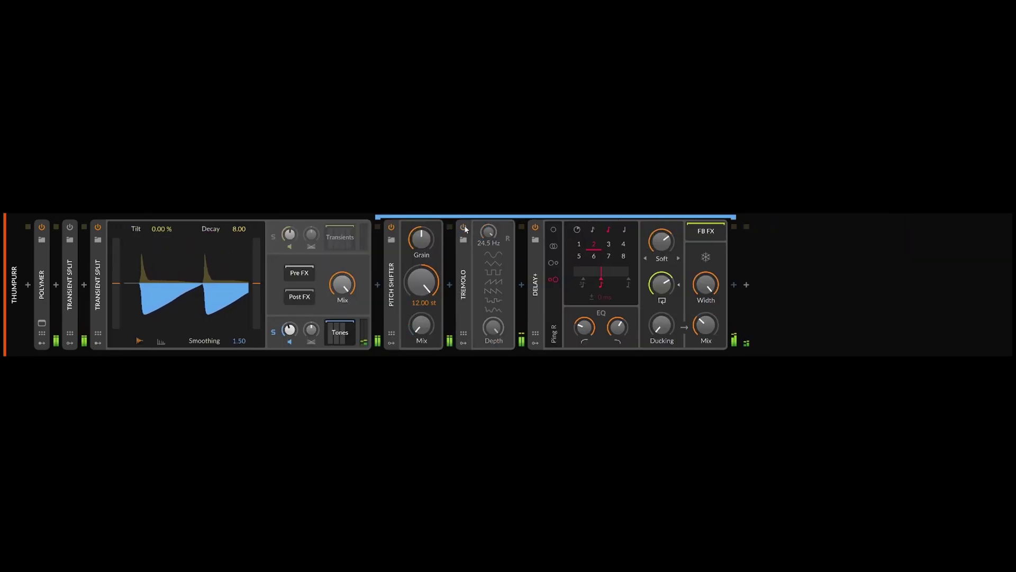
pyautogui.click(465, 227)
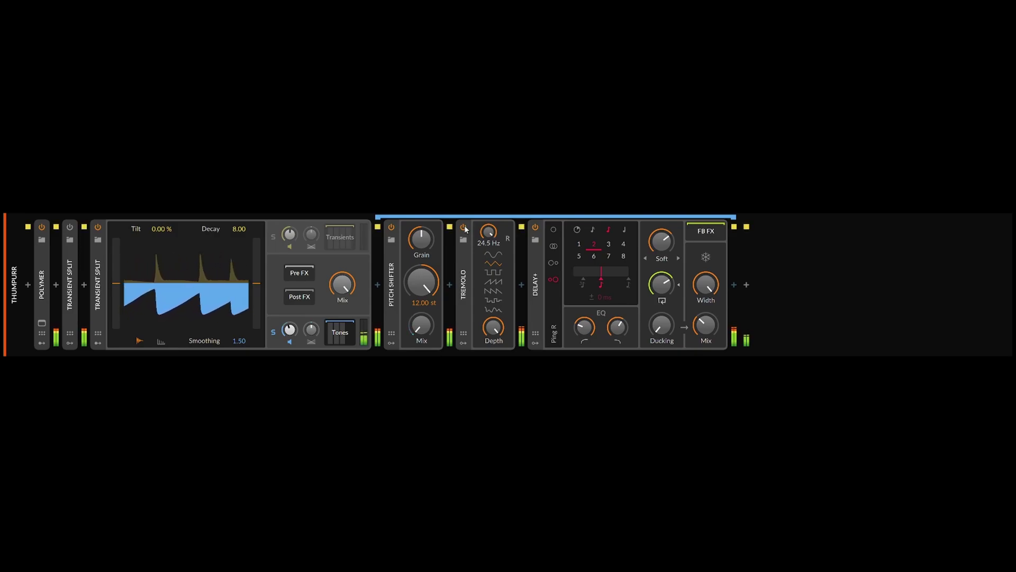